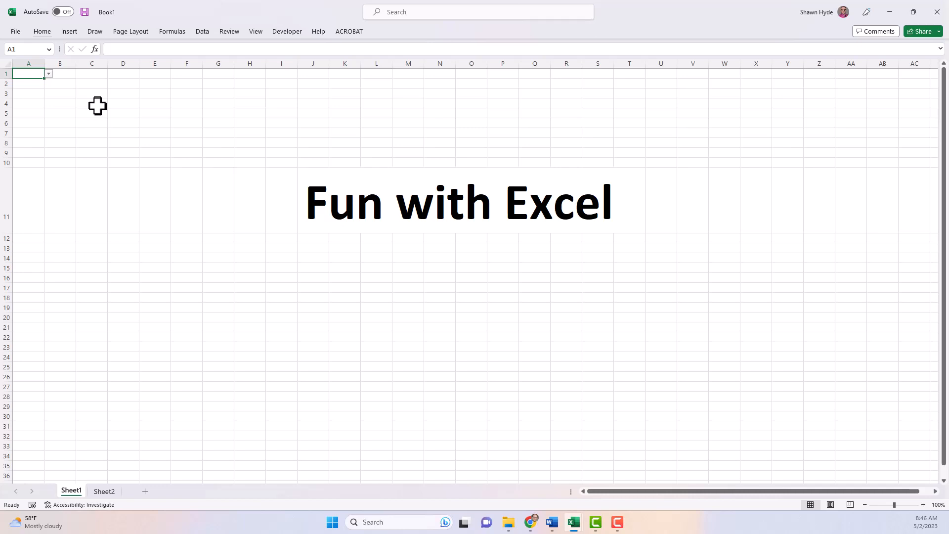
Step: Set A1's title word to Functions, then to Features, from its dropdown list
key("alt+Down")
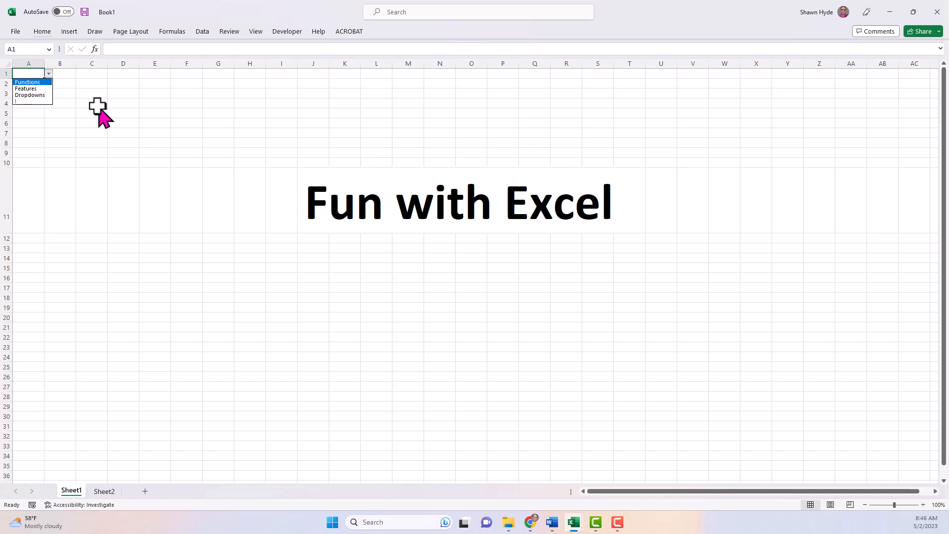
key("Return")
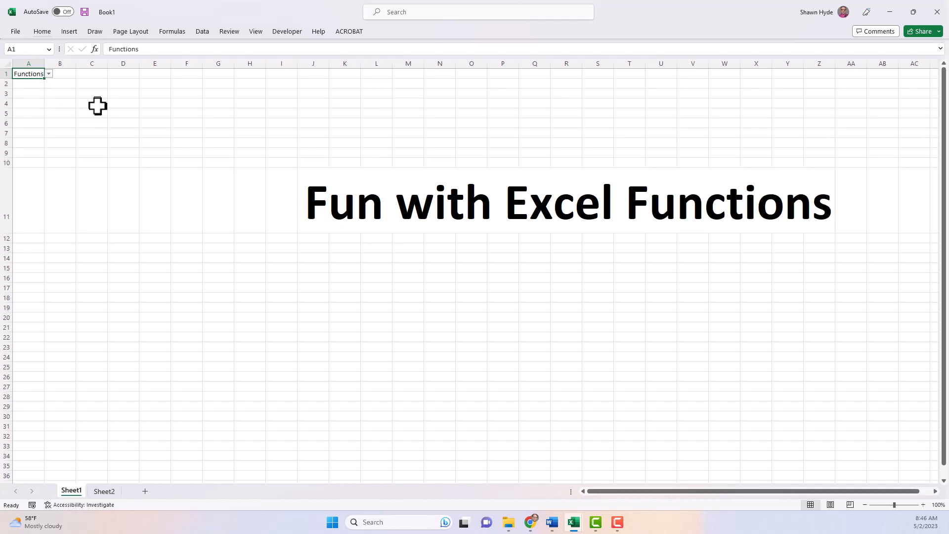
key("alt+Down")
key("Down")
key("Return")
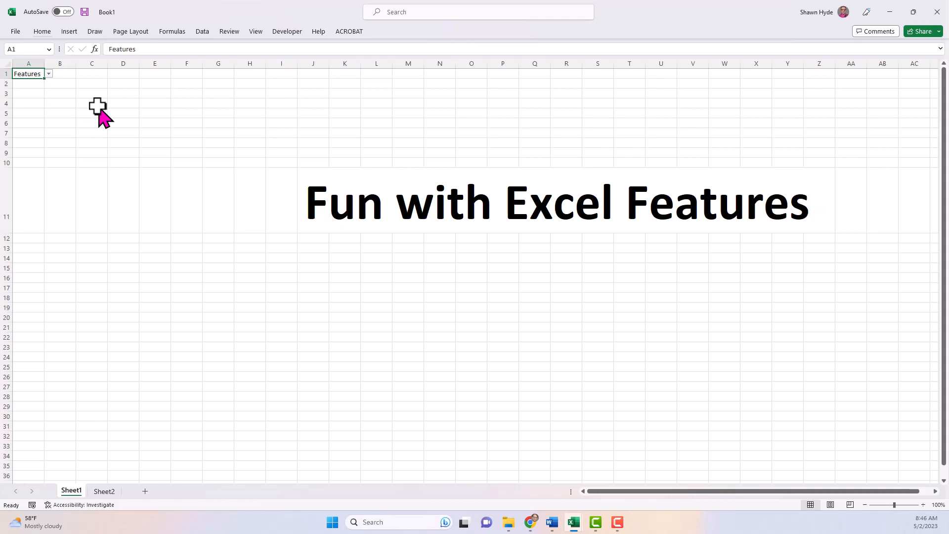
Step: Switch A1 to Dropdowns, then to '!', and select cell J18
key("alt+Down")
key("Down")
key("Return")
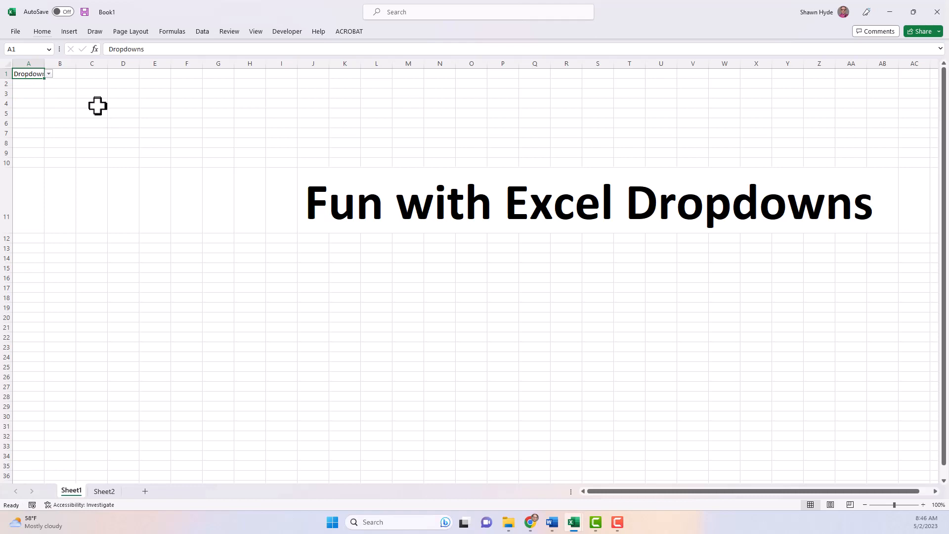
key("alt+Down")
key("Down")
key("Return")
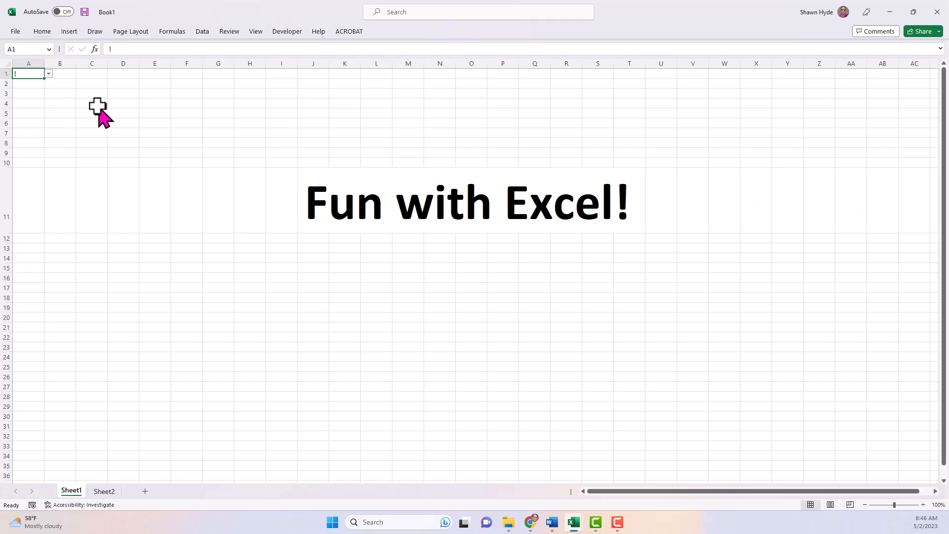
left_click(312, 297)
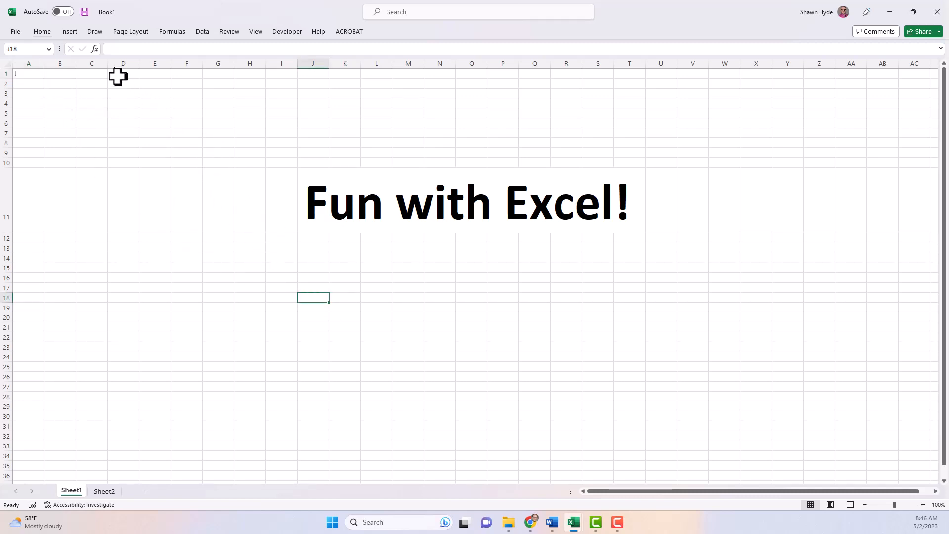
left_click(95, 49)
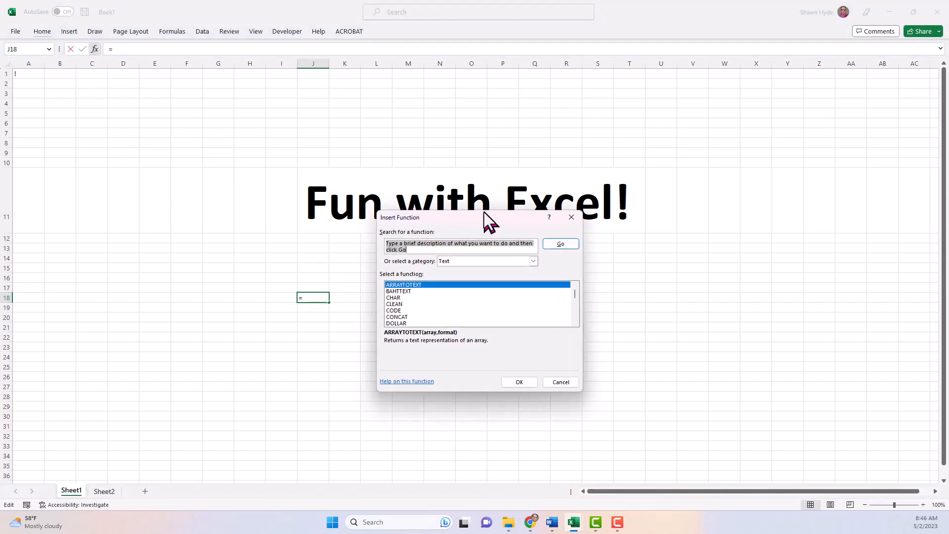
left_click_drag(484, 213, 526, 248)
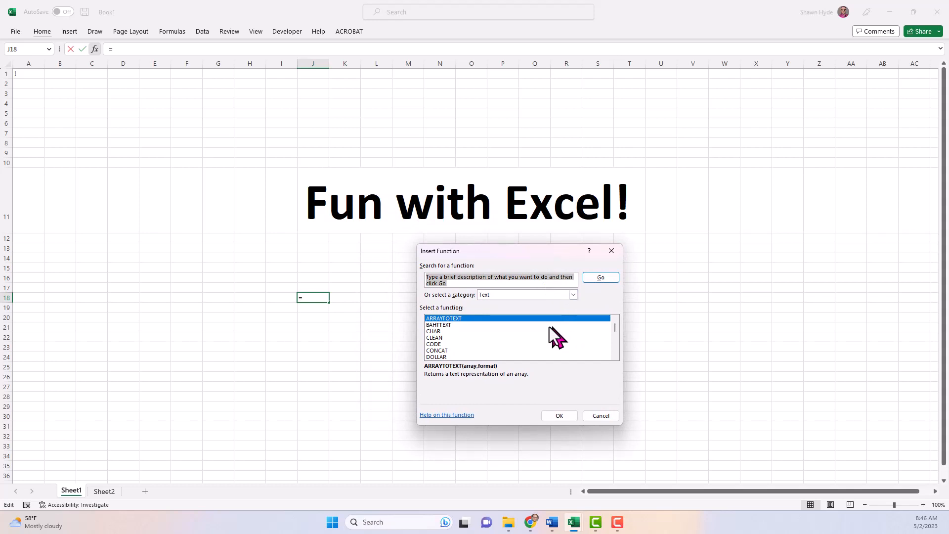
left_click(573, 295)
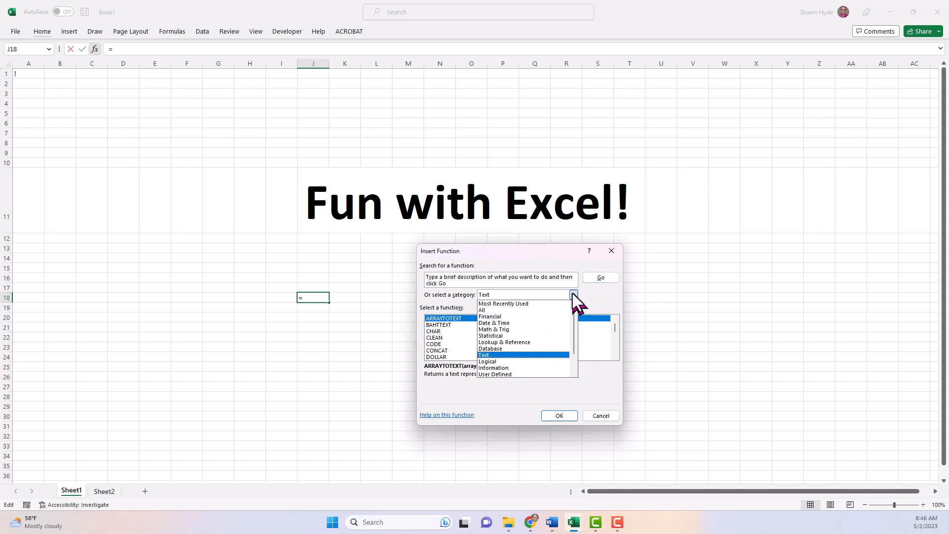
left_click(527, 303)
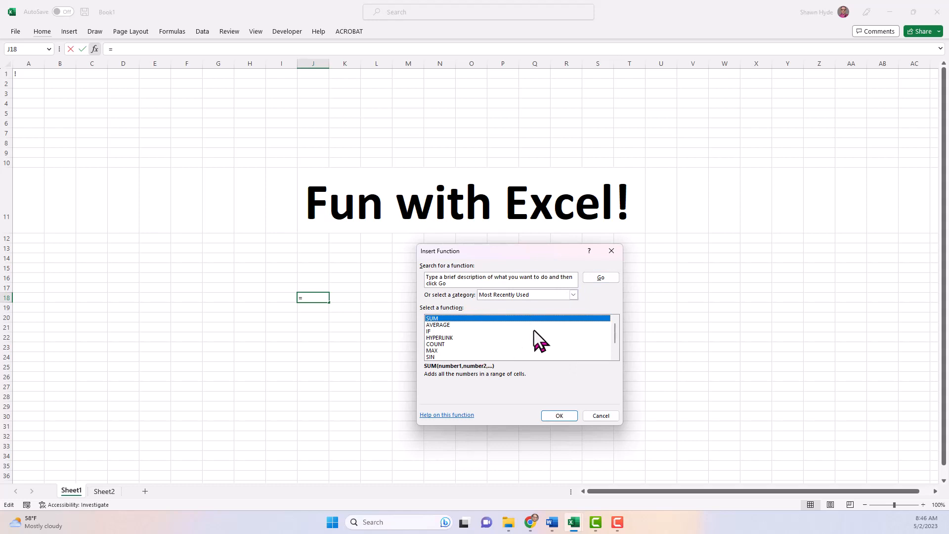
left_click(575, 296)
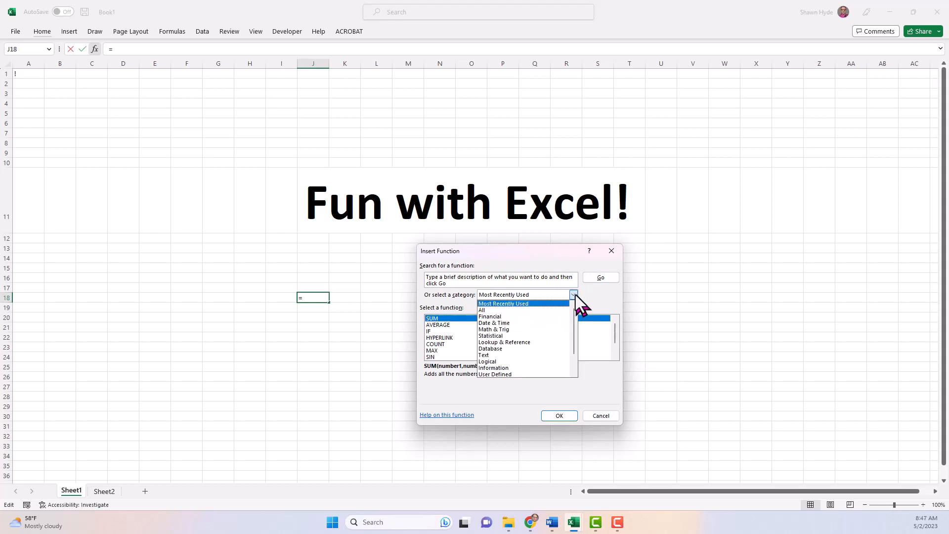
left_click(501, 355)
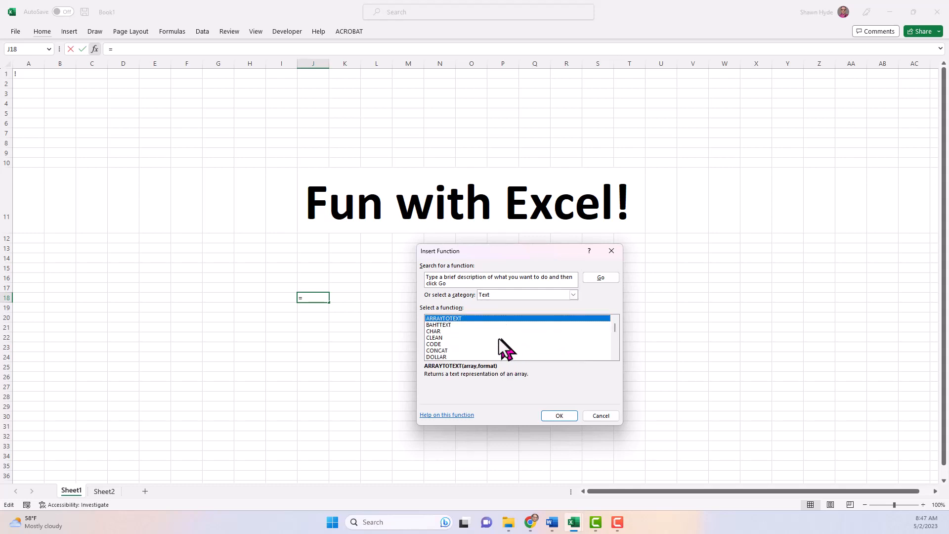
left_click(436, 331)
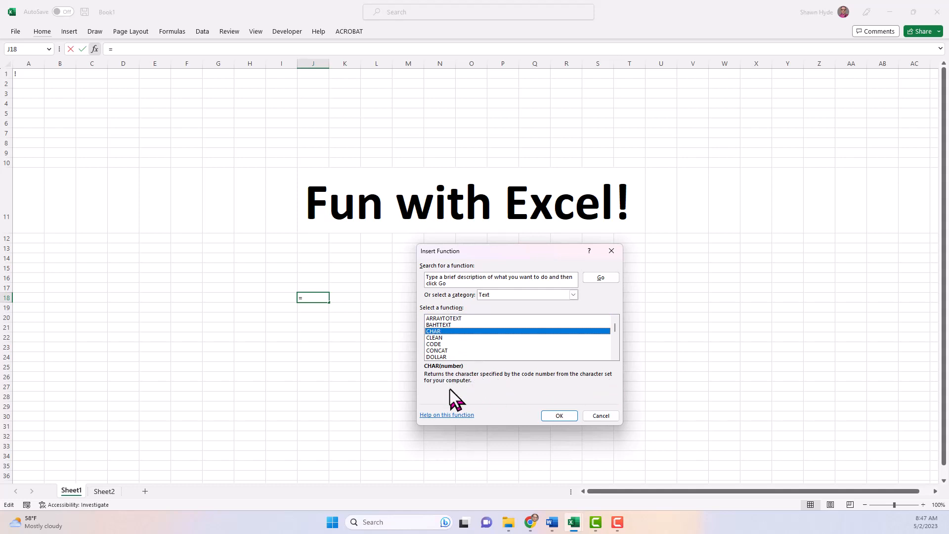
left_click(554, 415)
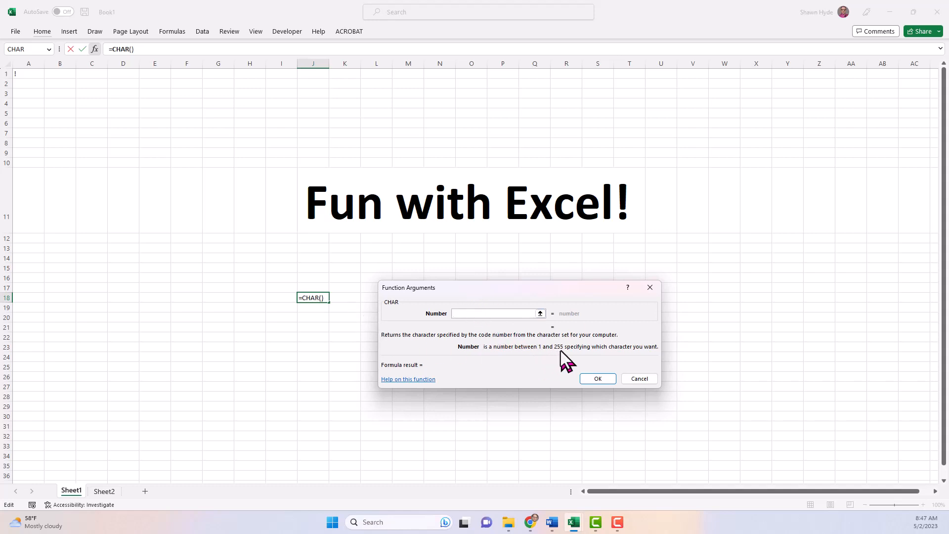
left_click(640, 379)
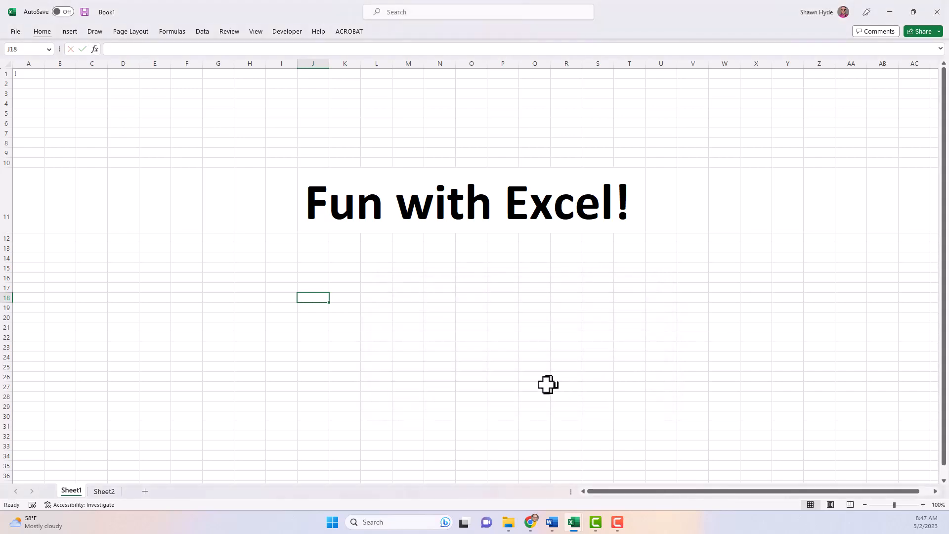
mouse_move(575, 522)
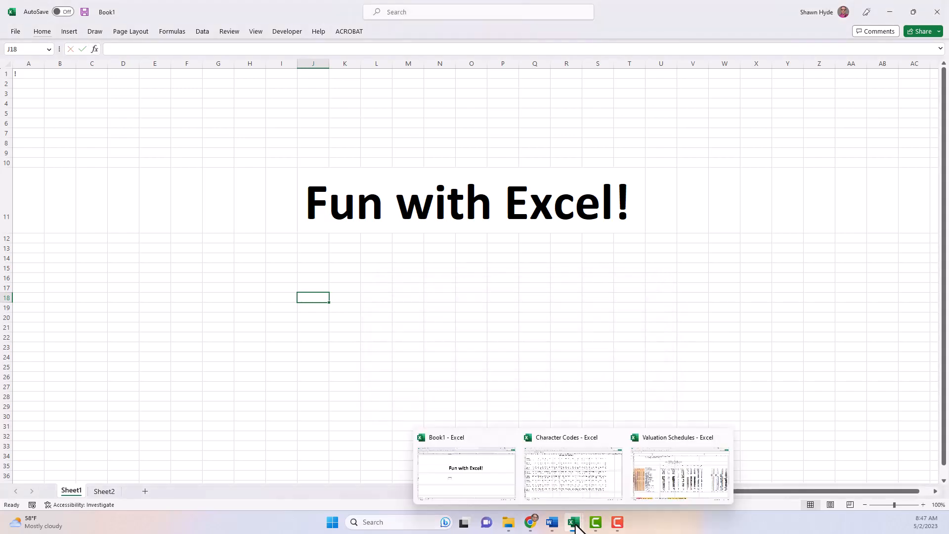
left_click(573, 485)
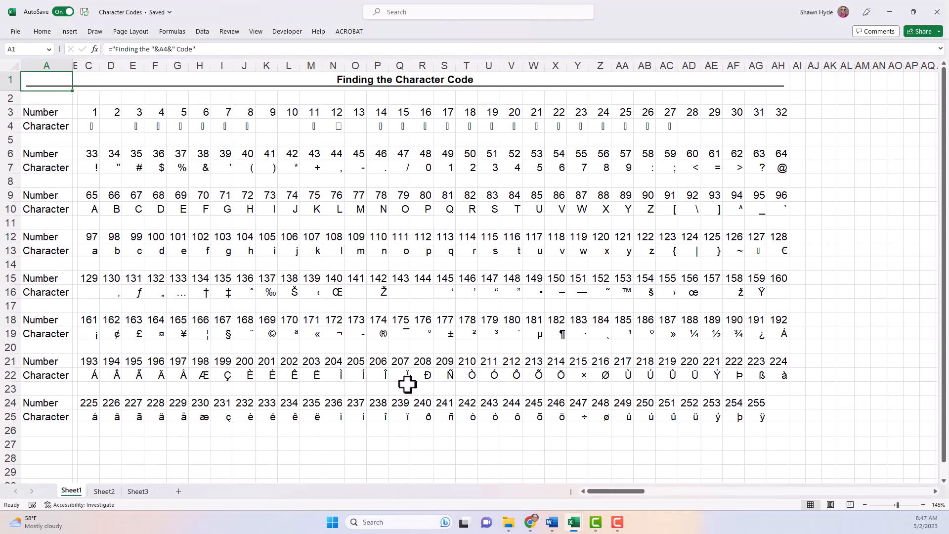
left_click(267, 332)
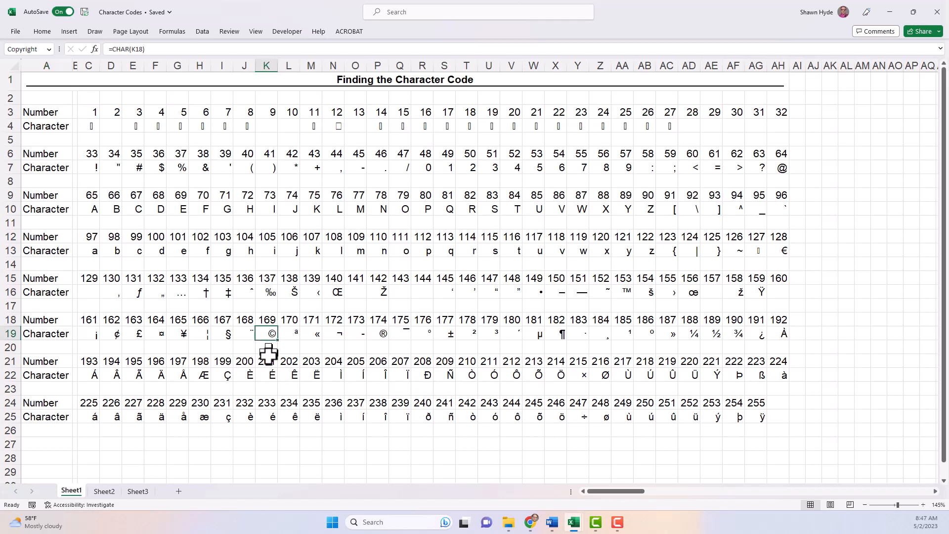
left_click(261, 320)
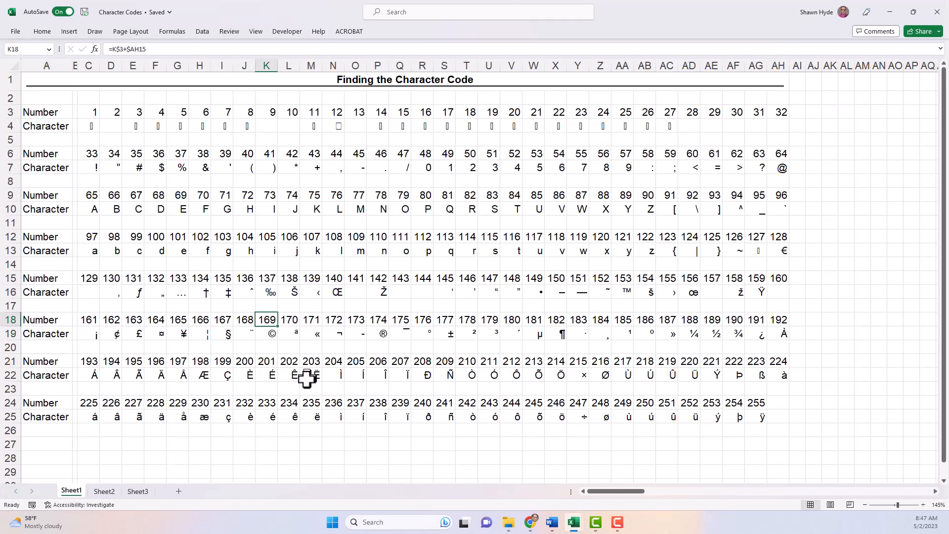
key("Down")
key("F2")
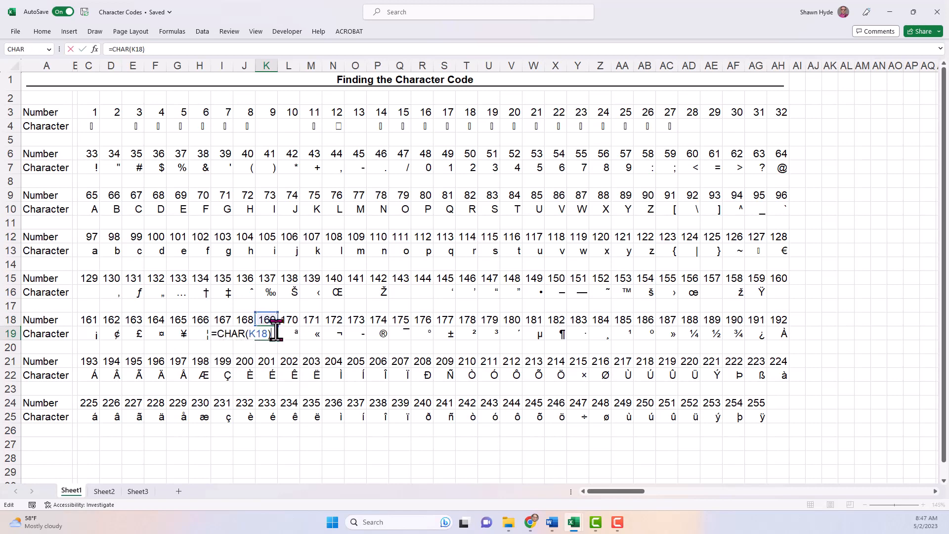
key("Escape")
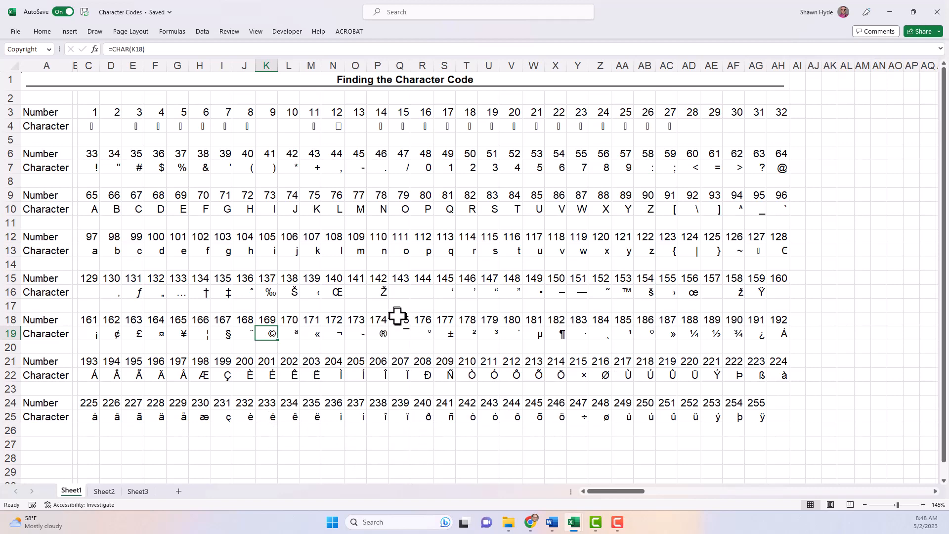
left_click(382, 335)
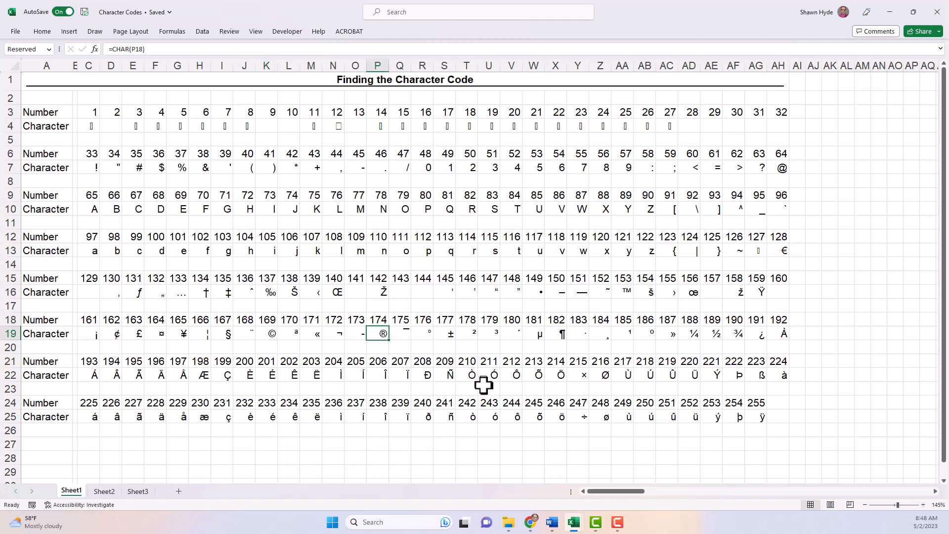
left_click(539, 293)
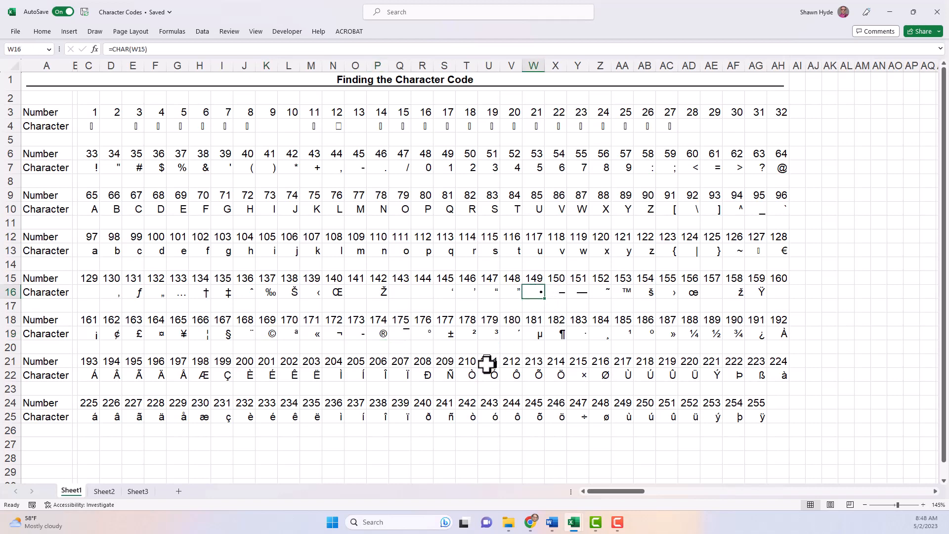
left_click(426, 334)
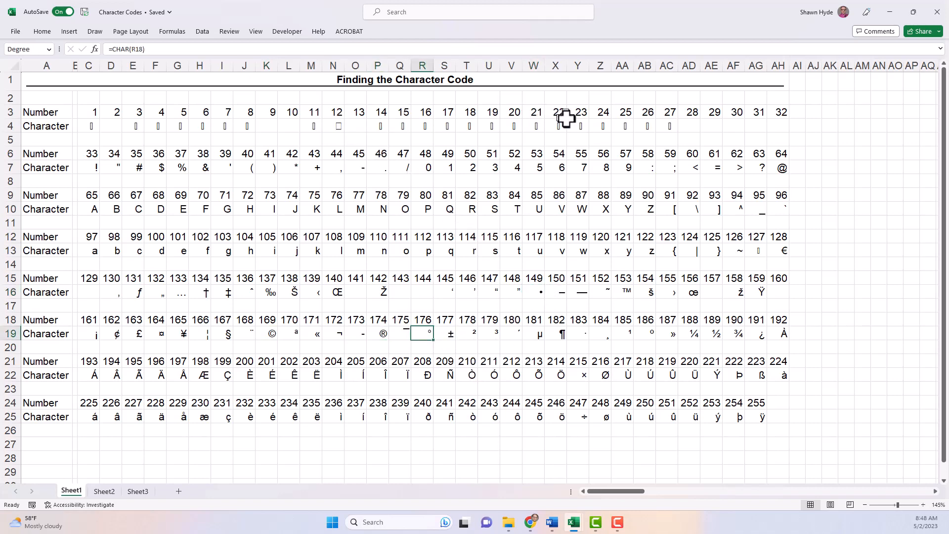
left_click_drag(560, 126, 182, 119)
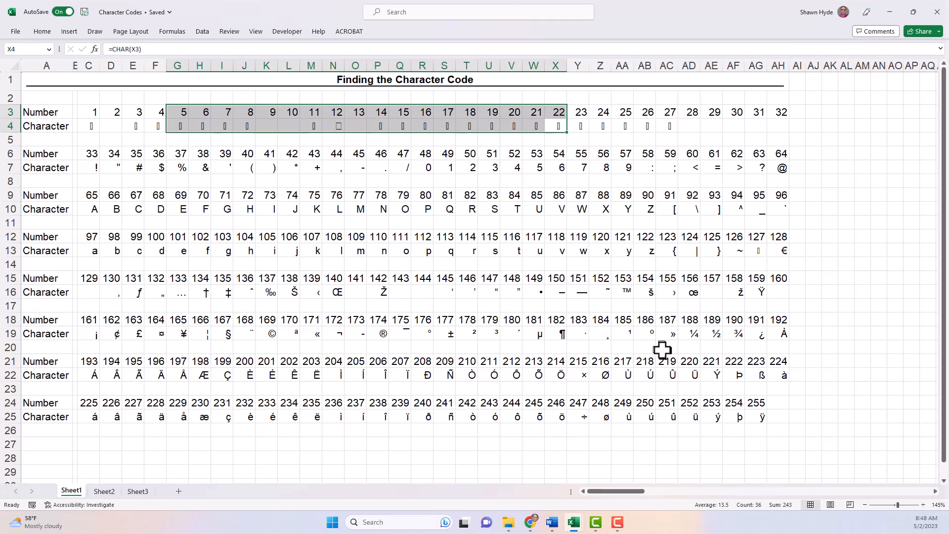
left_click(691, 332)
left_click(719, 335)
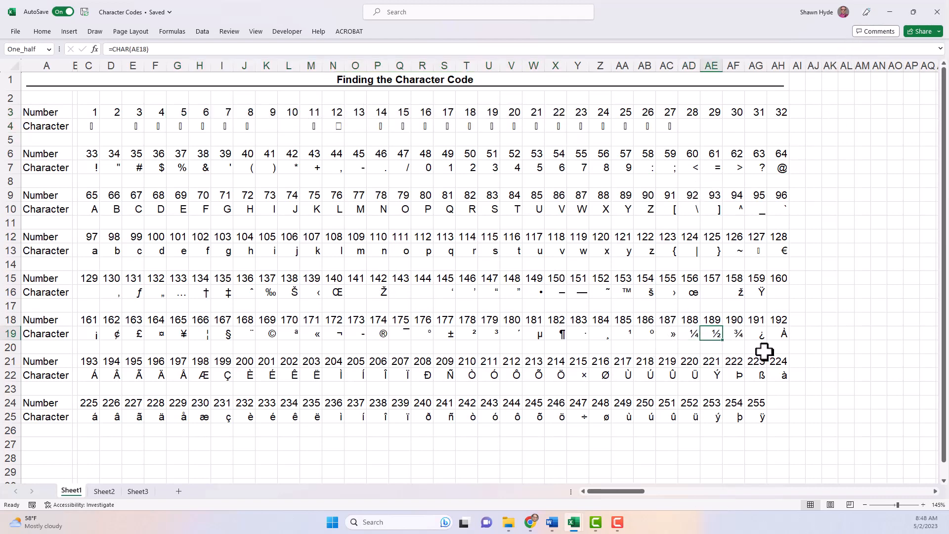
left_click(758, 335)
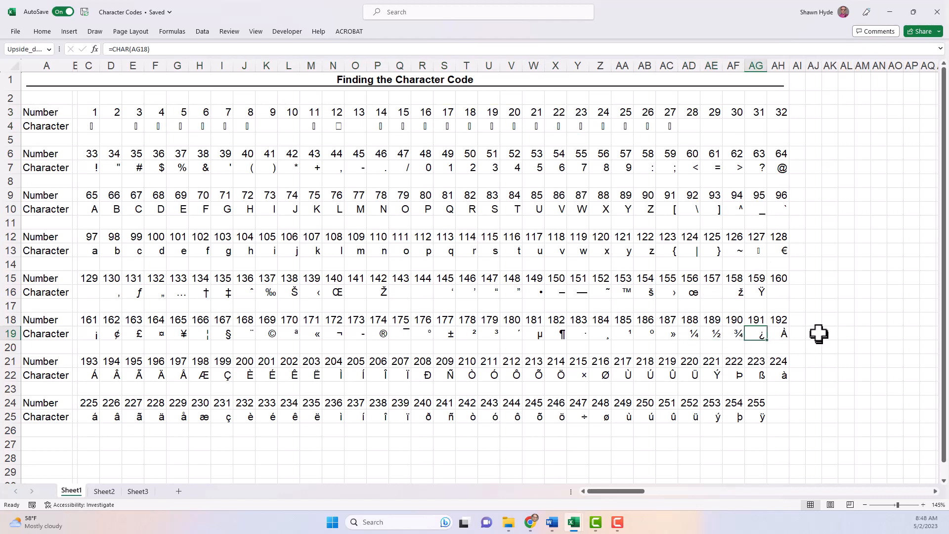
left_click(889, 12)
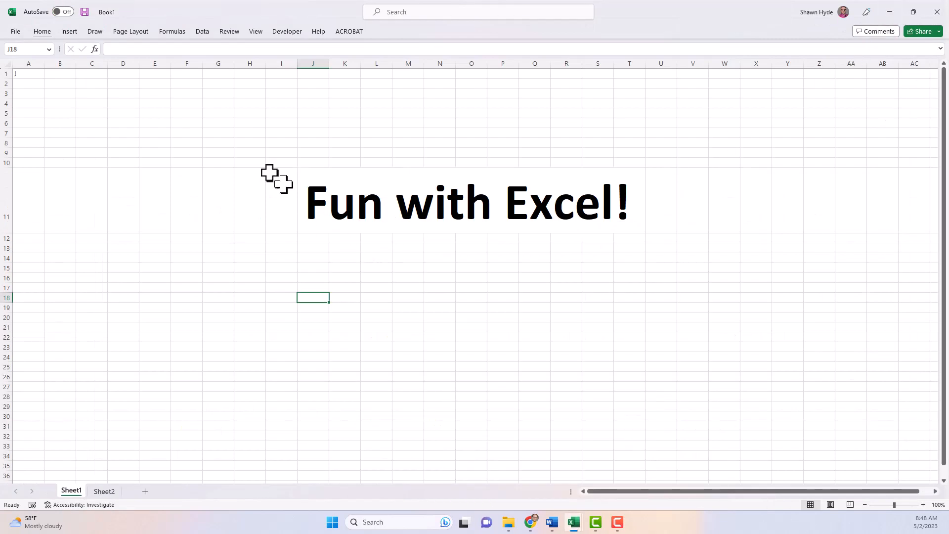
Step: Choose CONCAT from the text functions in Insert Function, then cancel its argument entry
left_click(95, 49)
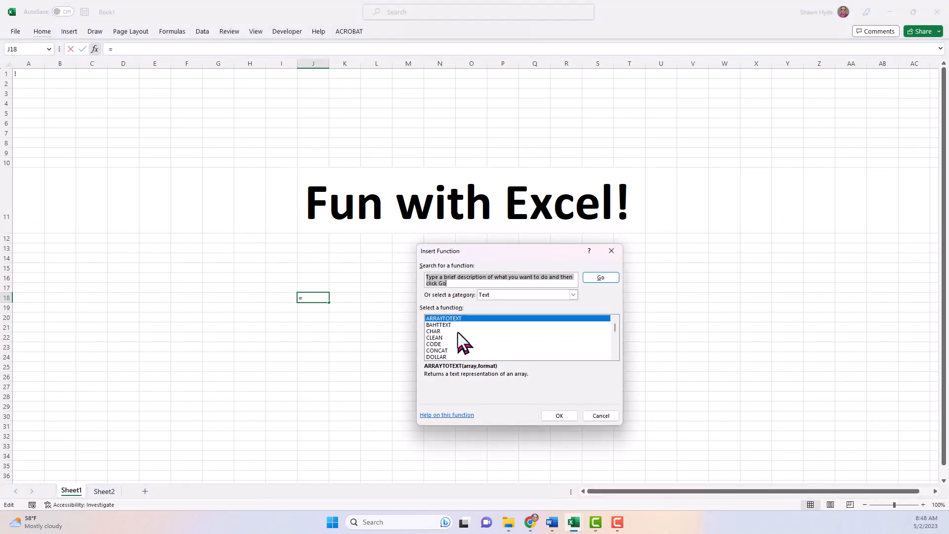
left_click(438, 351)
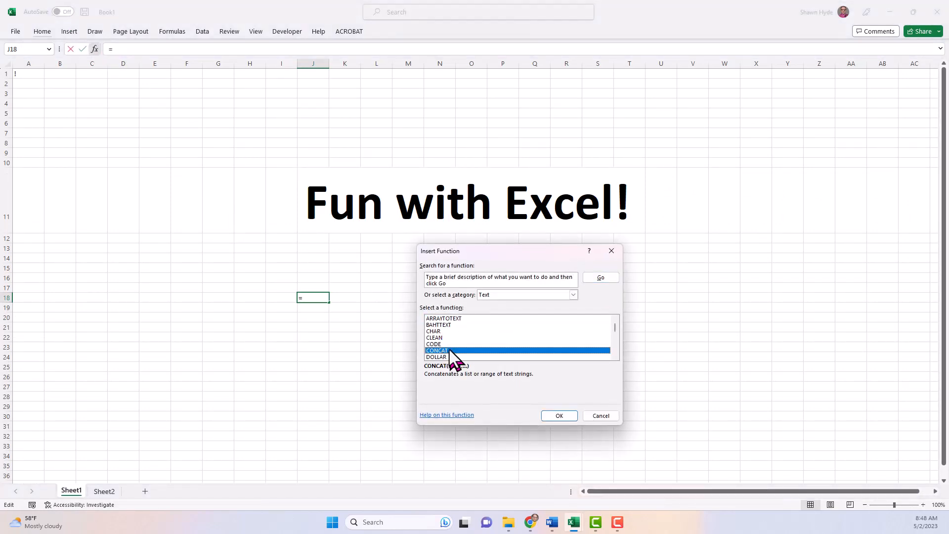
scroll(469, 330, "down", 4)
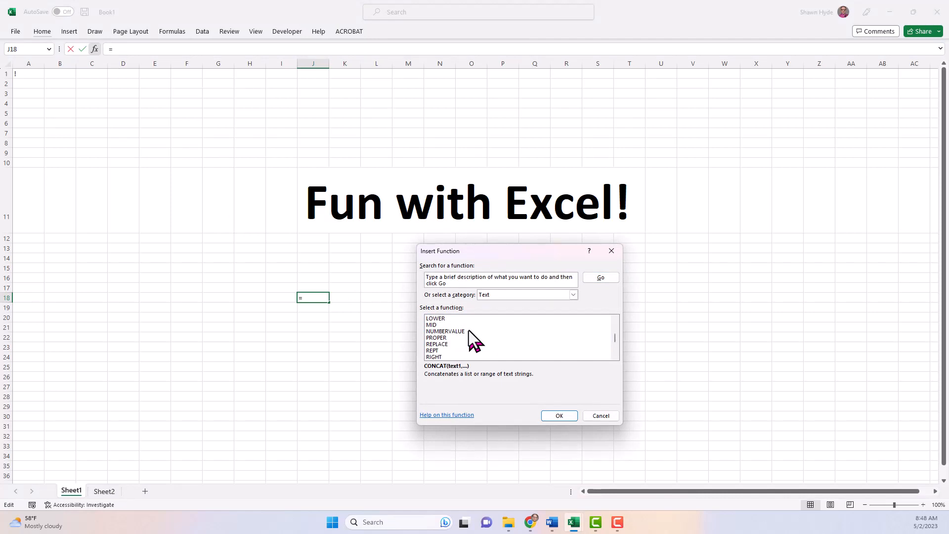
scroll(468, 330, "down", 4)
scroll(469, 330, "up", 8)
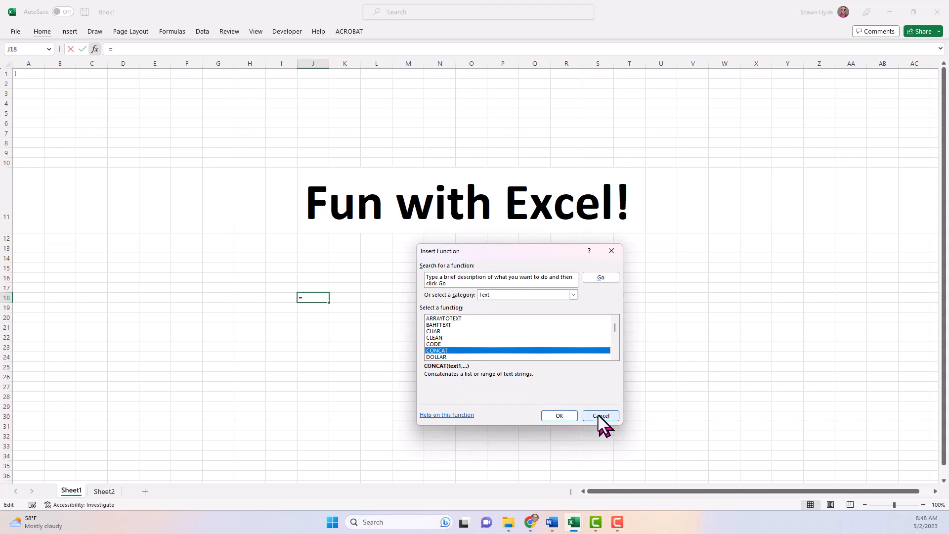
left_click(565, 415)
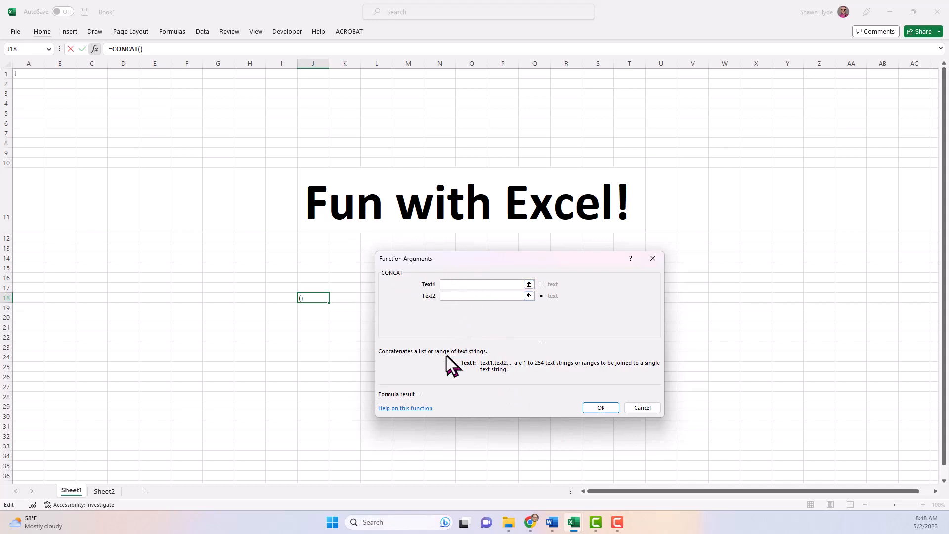
left_click(433, 356)
key("Escape")
Step: Enter =CONCAT(J11,J11,J11) in J18 so the title appears three times
type("=con")
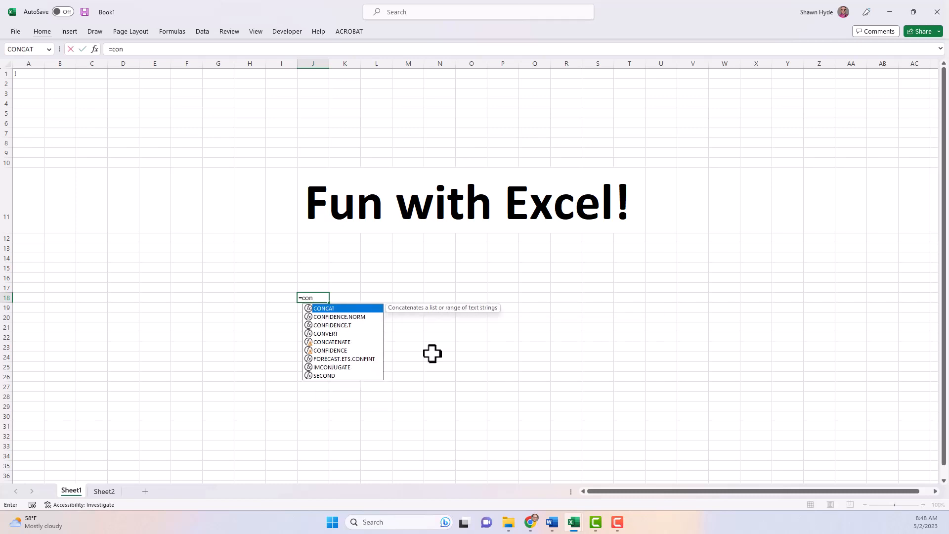
key("Tab")
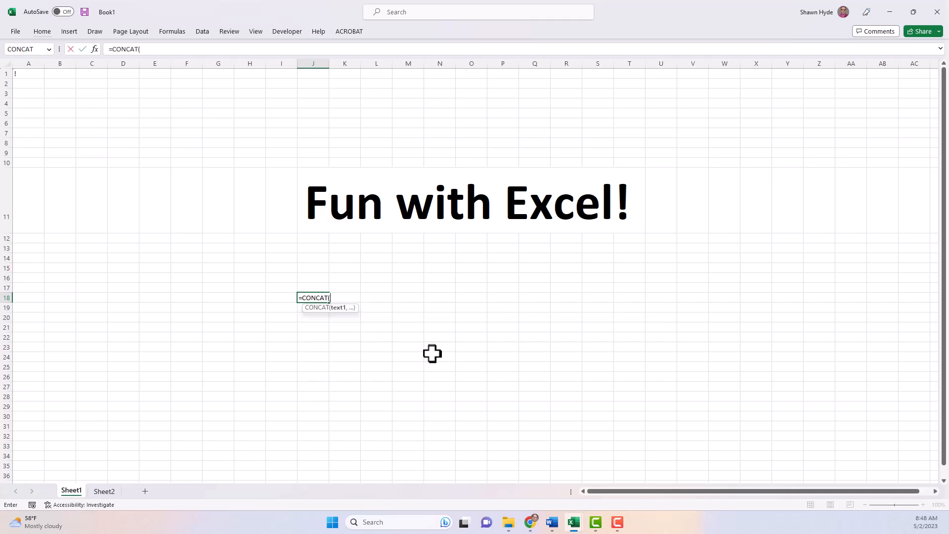
left_click(322, 203)
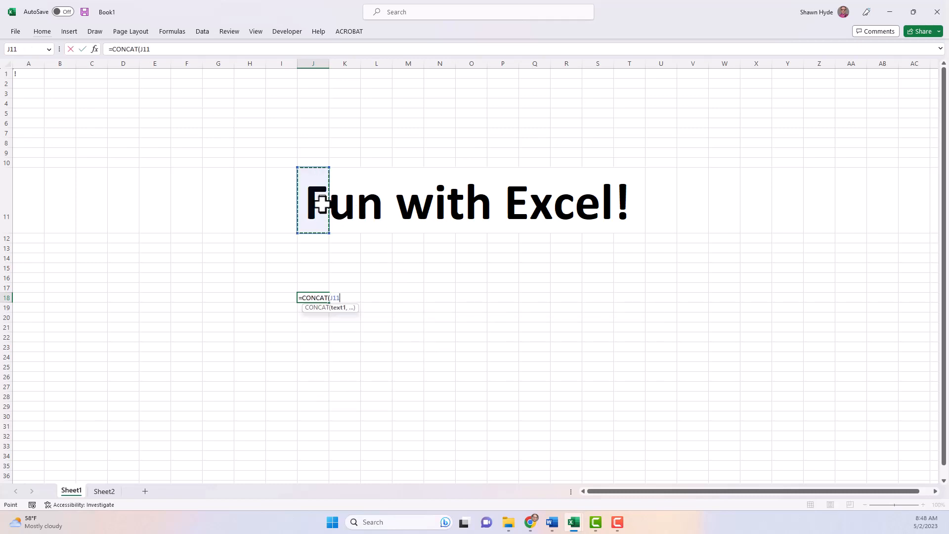
type(",")
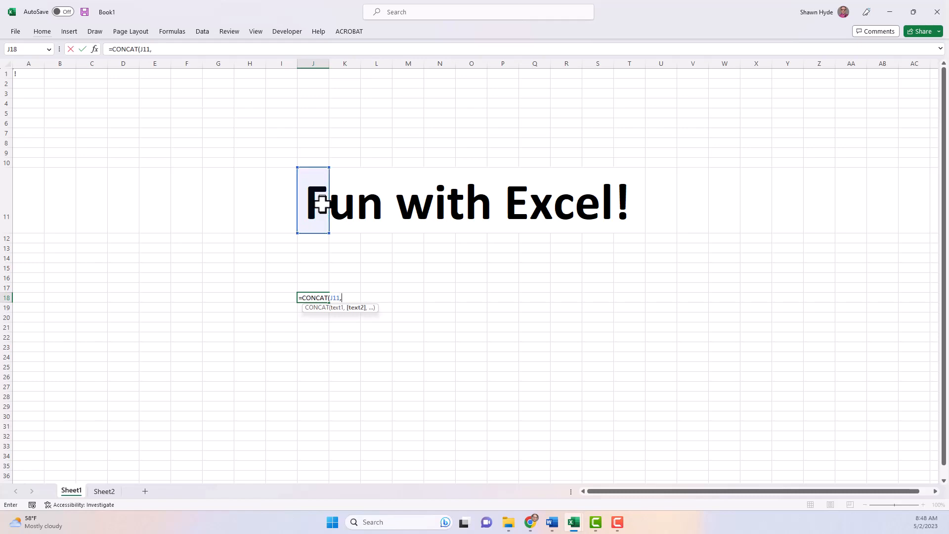
left_click(322, 203)
type(",")
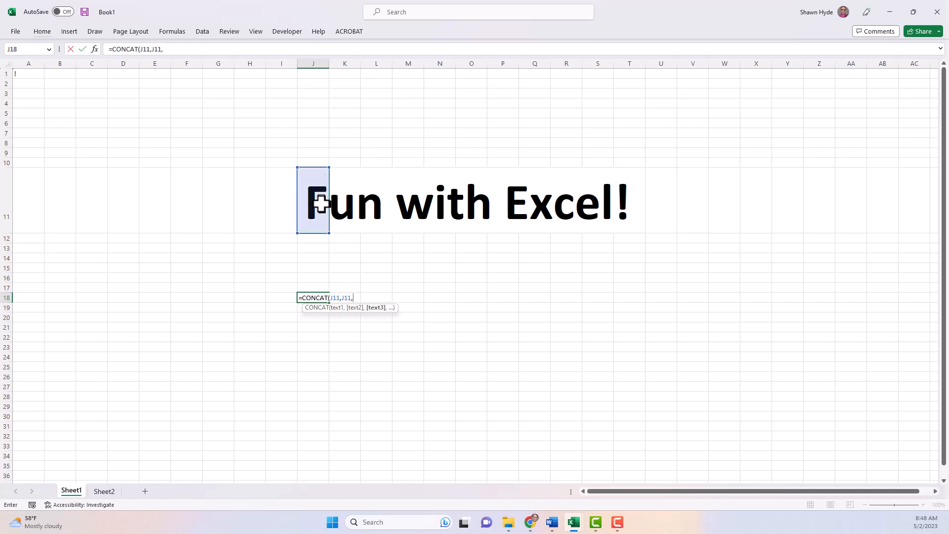
left_click(322, 203)
type(")")
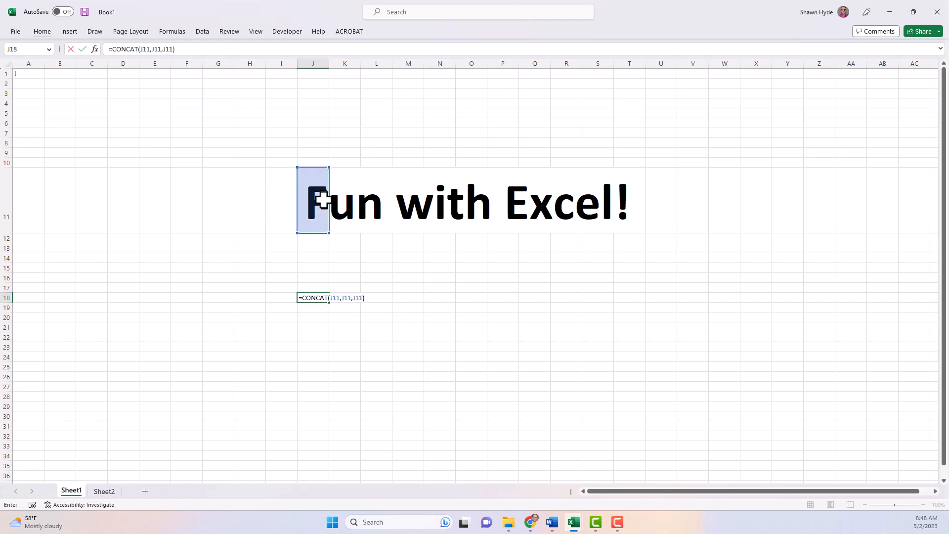
key("Return")
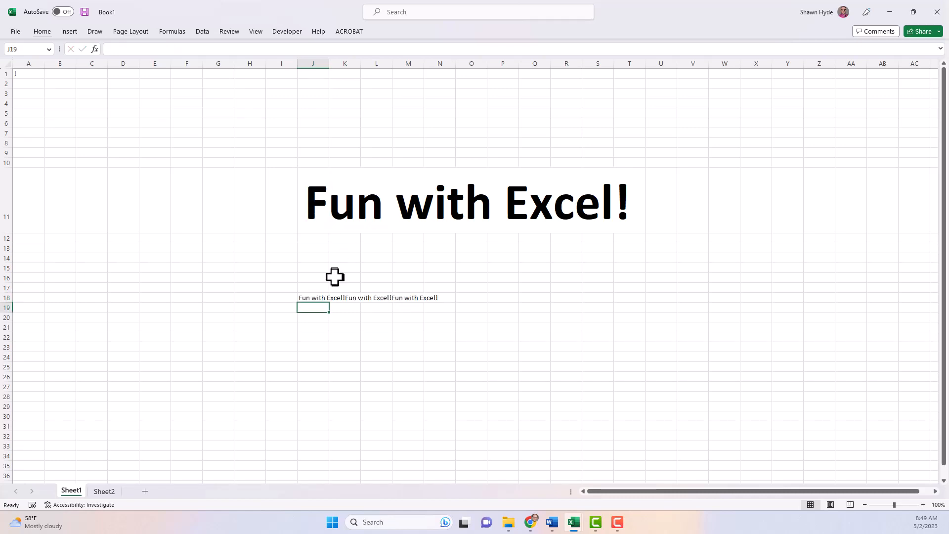
key("Up")
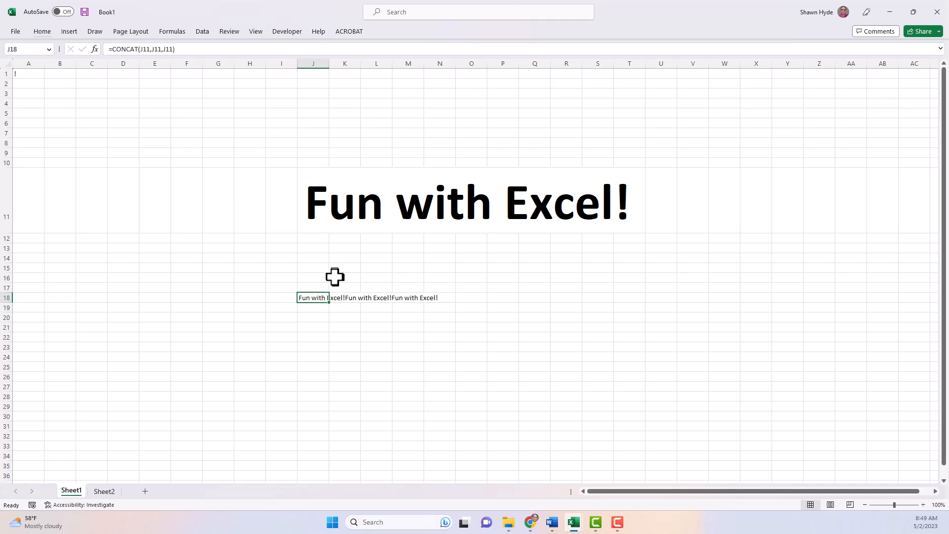
Step: Replace J18's formula with =J11&J11&J11
key("Delete")
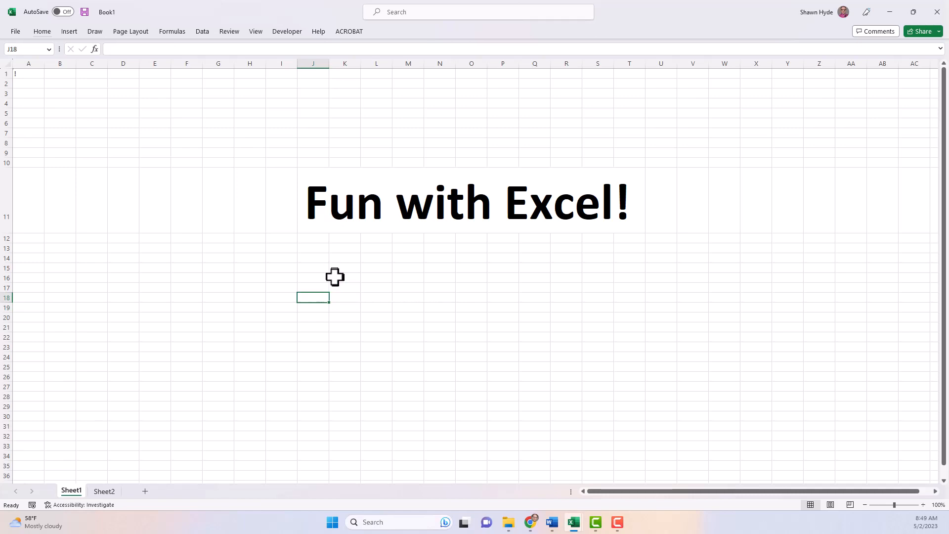
type("=")
left_click(316, 214)
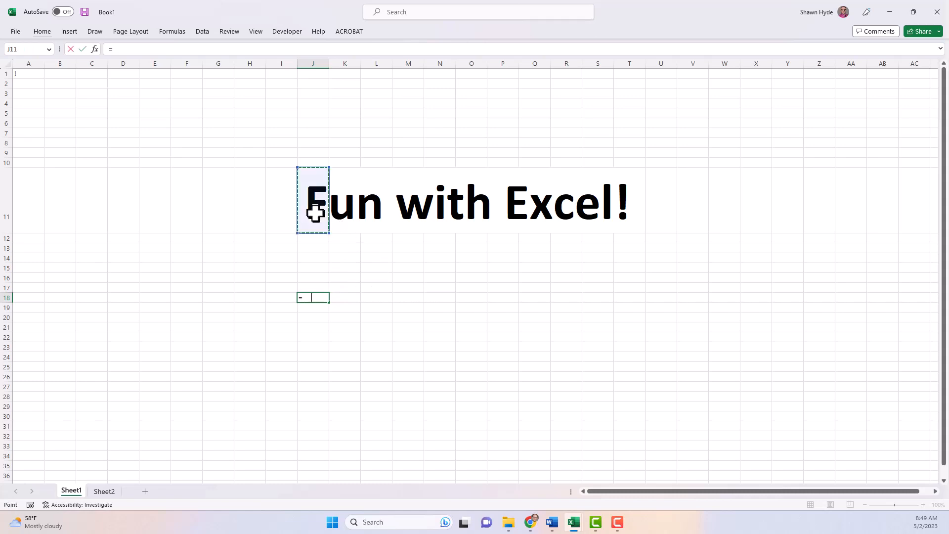
type("&")
left_click(310, 213)
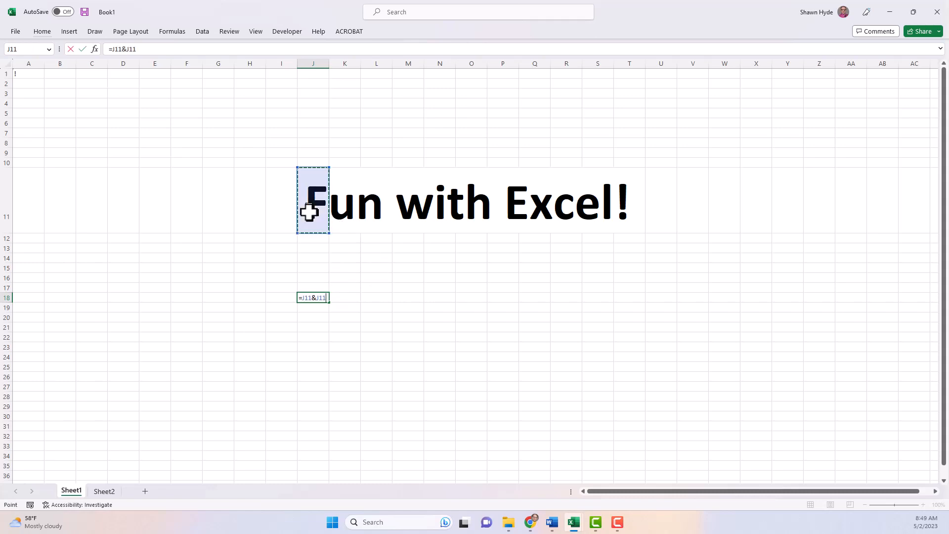
type("&")
left_click(309, 213)
key("Return")
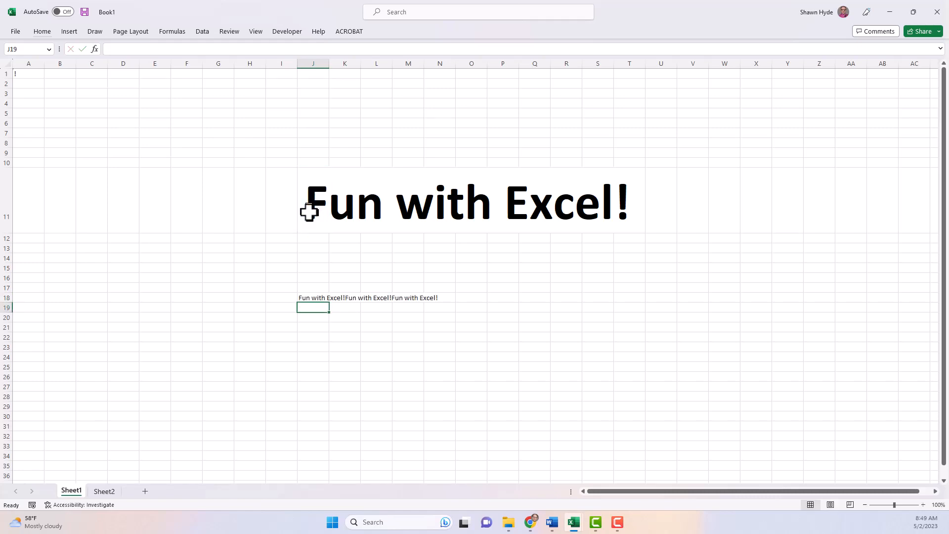
key("Up")
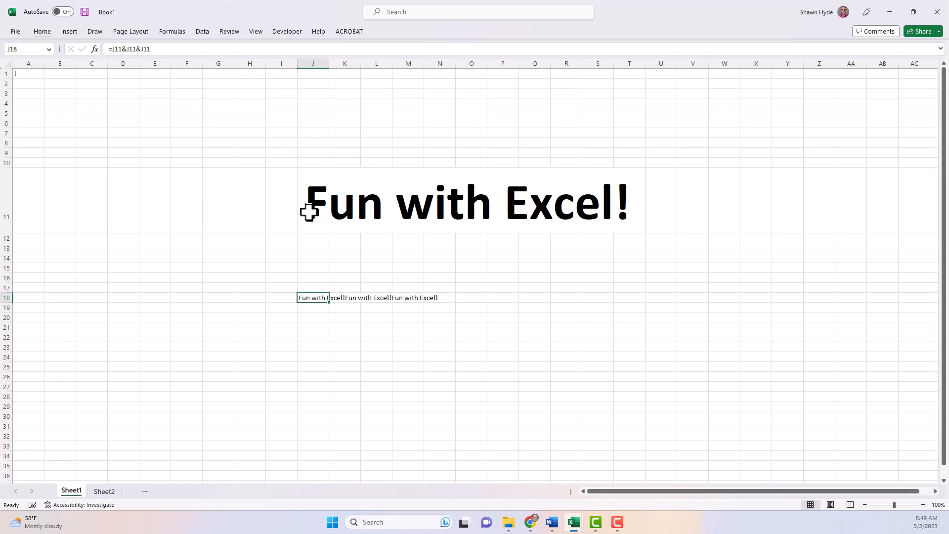
Step: Rewrite J18 as =J11&" "&J11&" "&J11 with spaces, then clear J18
type("=")
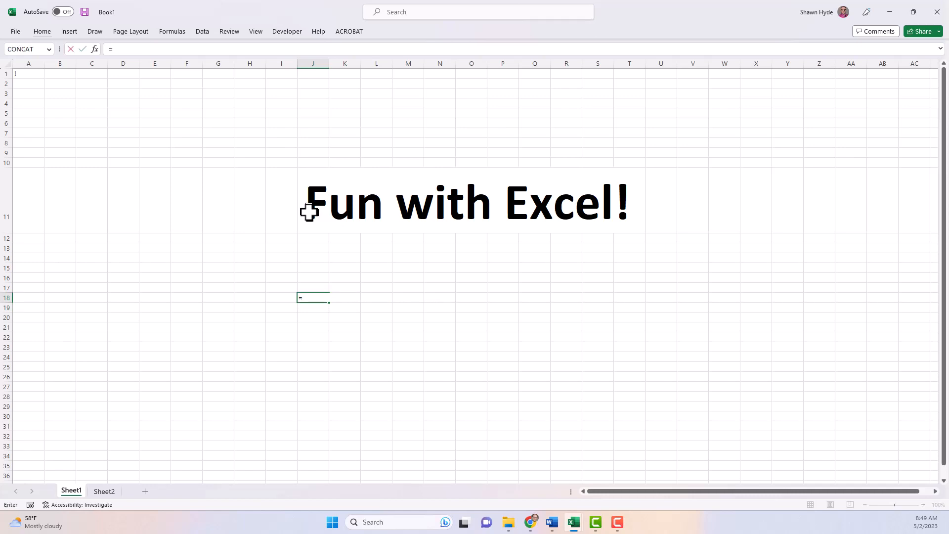
left_click(309, 212)
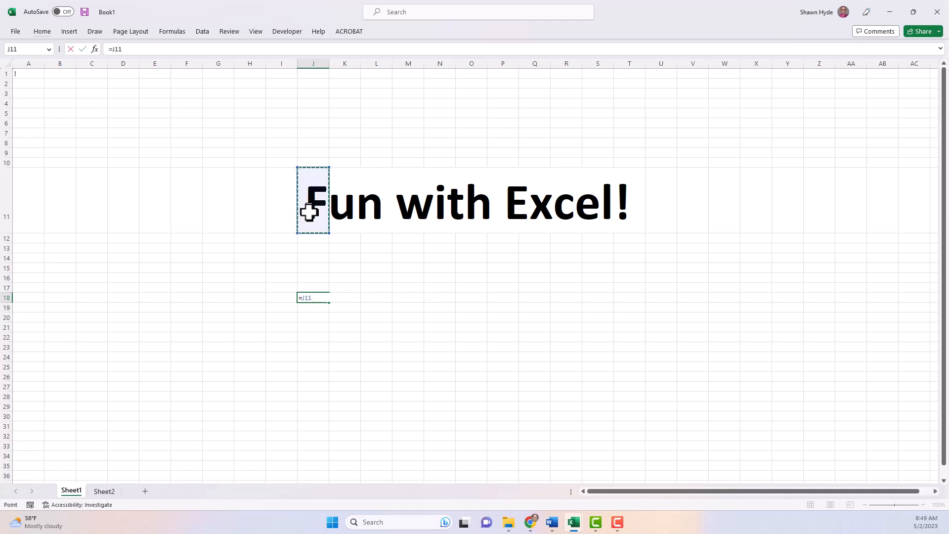
type("&")
type("&")
left_click(309, 213)
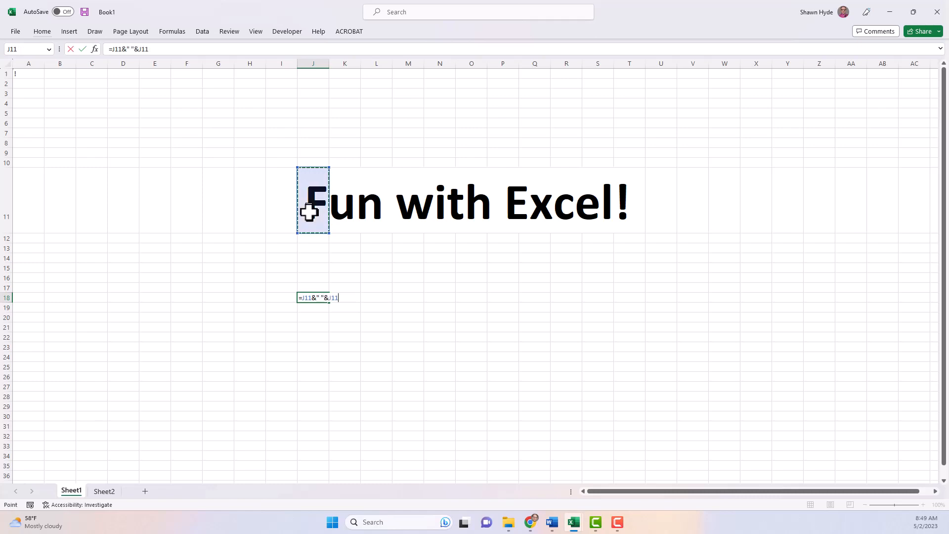
type("&\" \"&")
left_click(309, 212)
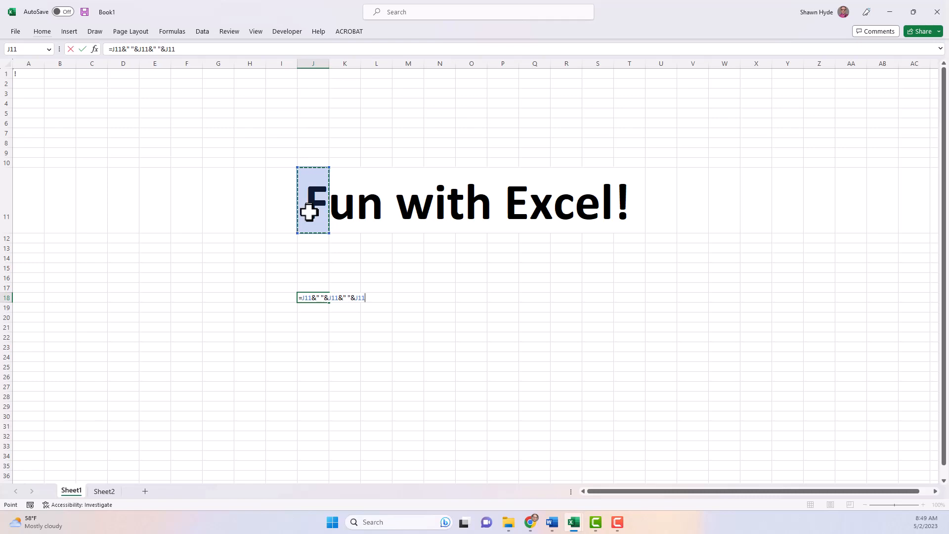
key("Return")
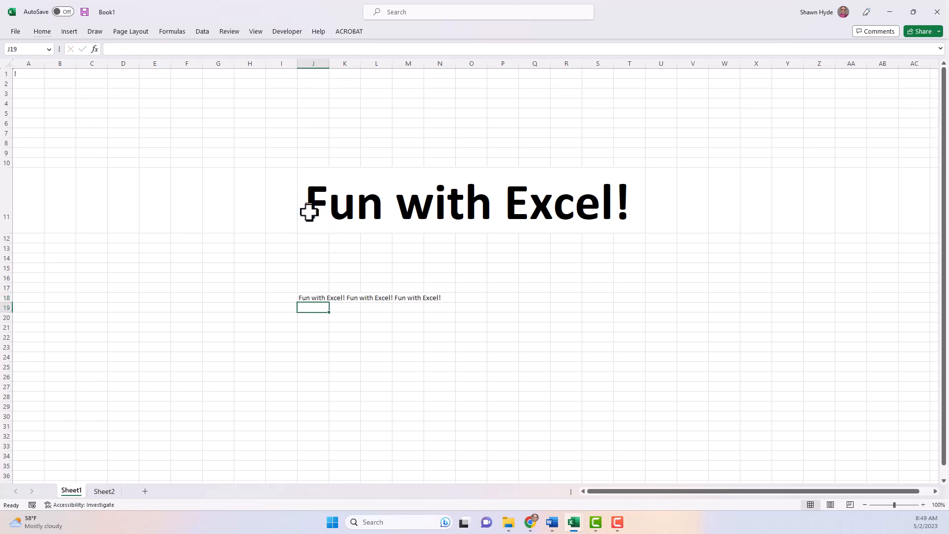
key("Up")
key("Delete")
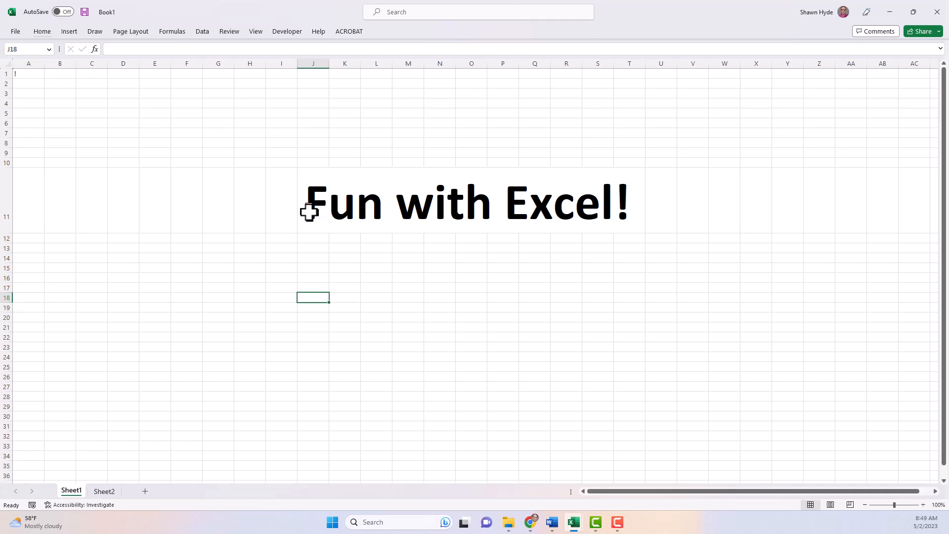
Step: Insert =LEN(J11) into J18 from the Text functions, giving 15
left_click(94, 50)
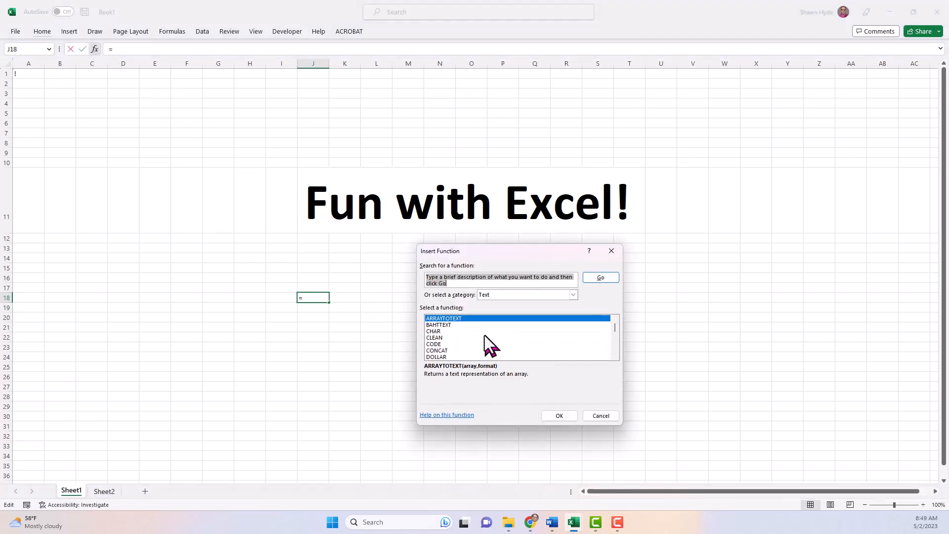
scroll(473, 334, "down", 2)
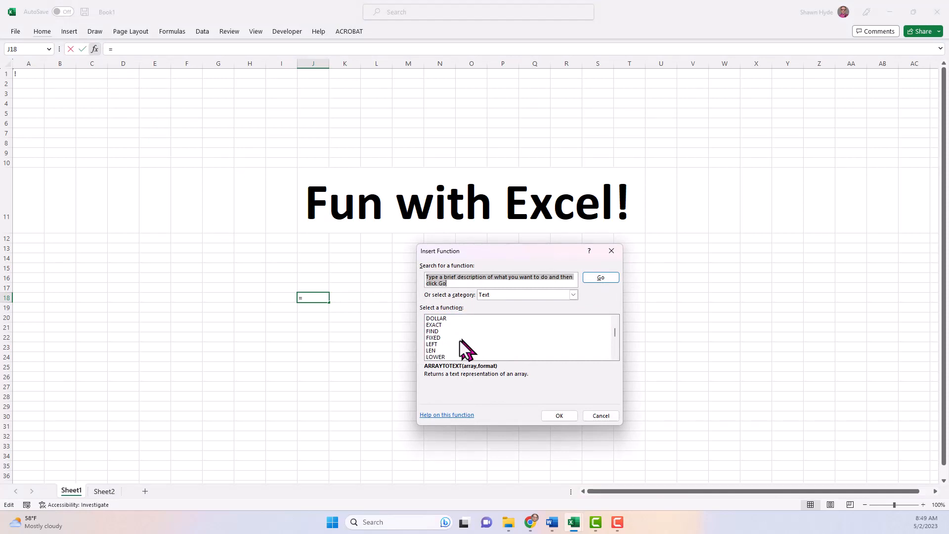
left_click(437, 350)
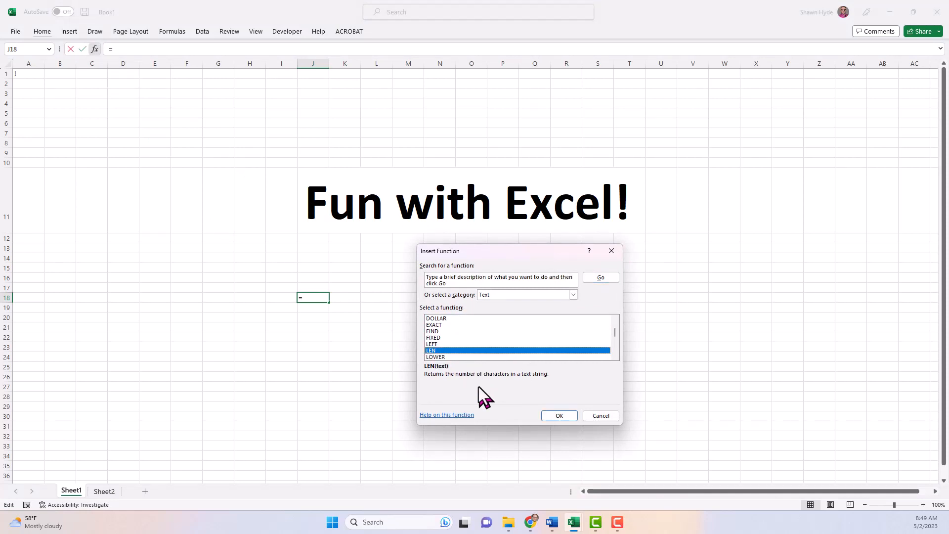
left_click(563, 416)
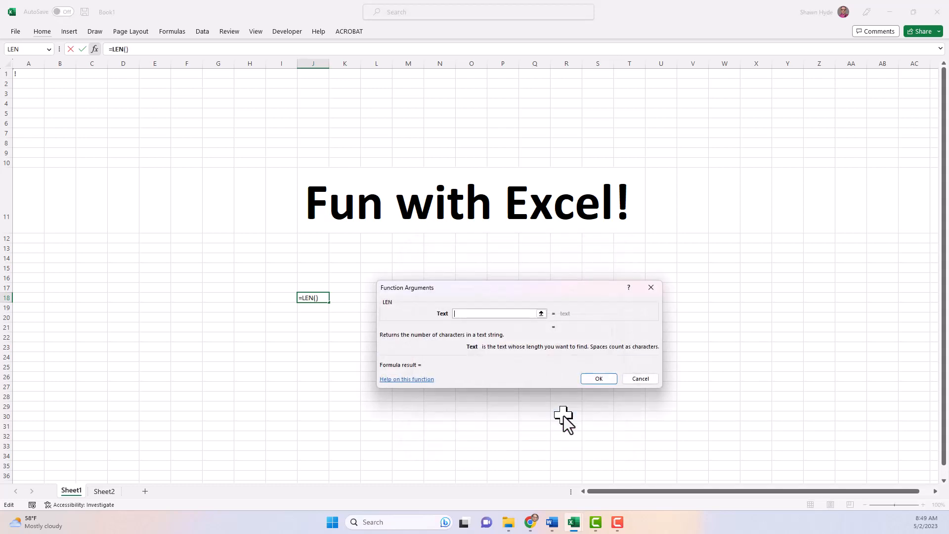
left_click(316, 205)
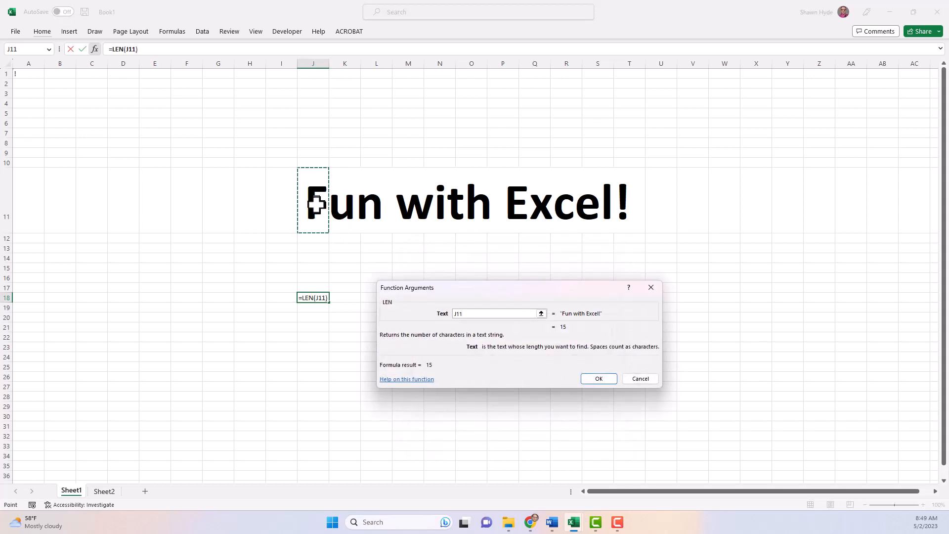
key("Return")
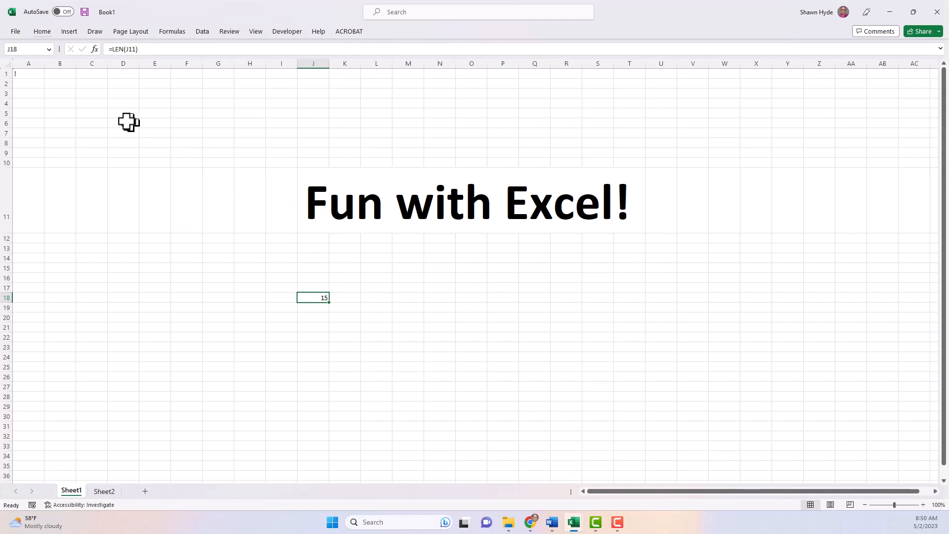
Step: Set A1 to Features so the title changes and J18's count becomes 23
left_click(30, 74)
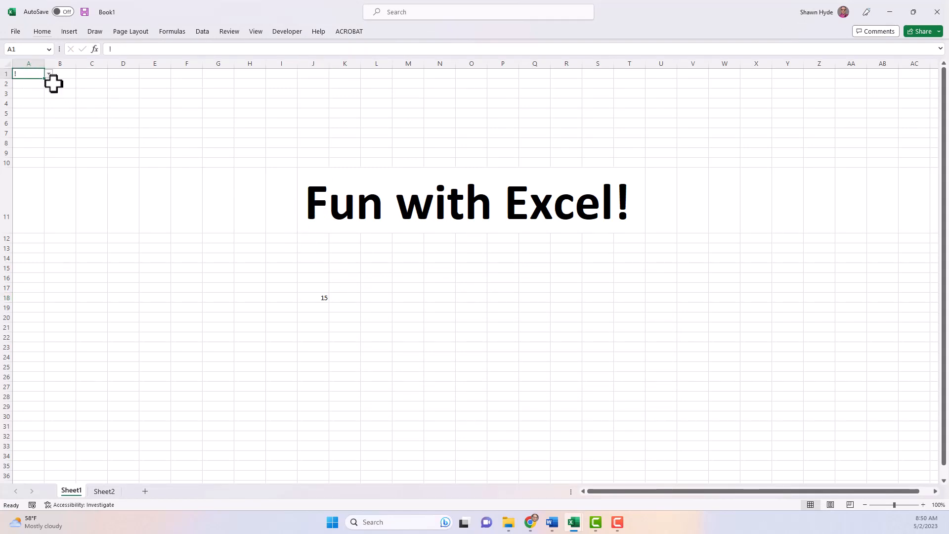
key("alt+Down")
key("Up")
key("Up")
key("Up")
key("Return")
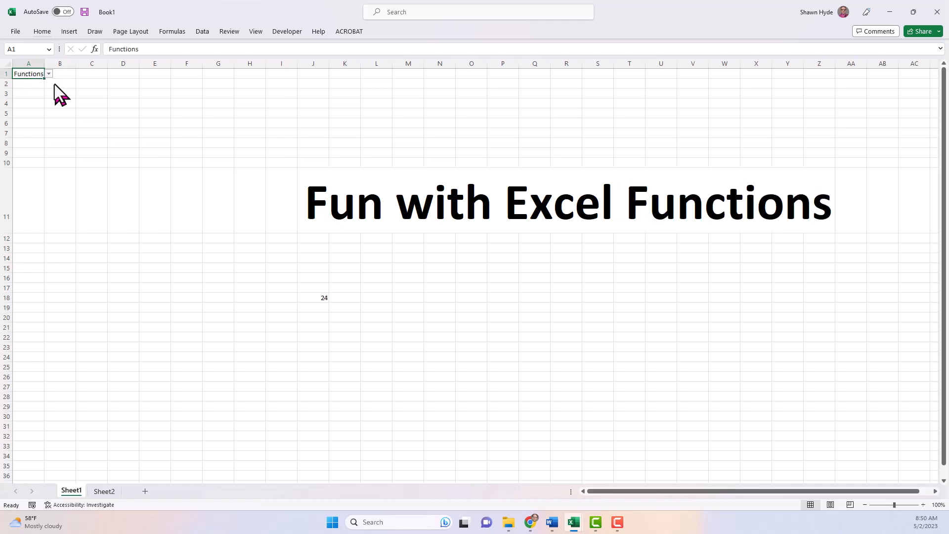
key("alt")
key("alt")
key("alt+Down")
key("Down")
key("Down")
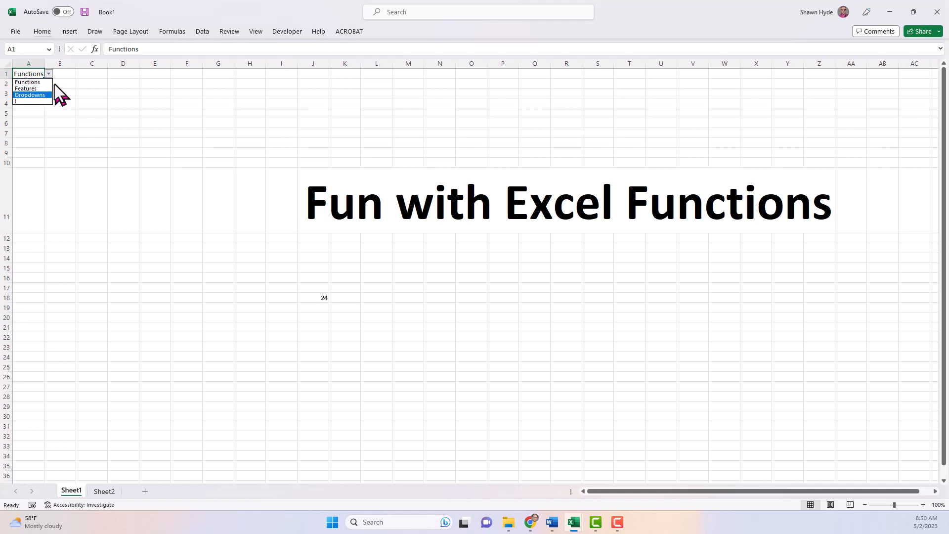
key("Up")
key("Return")
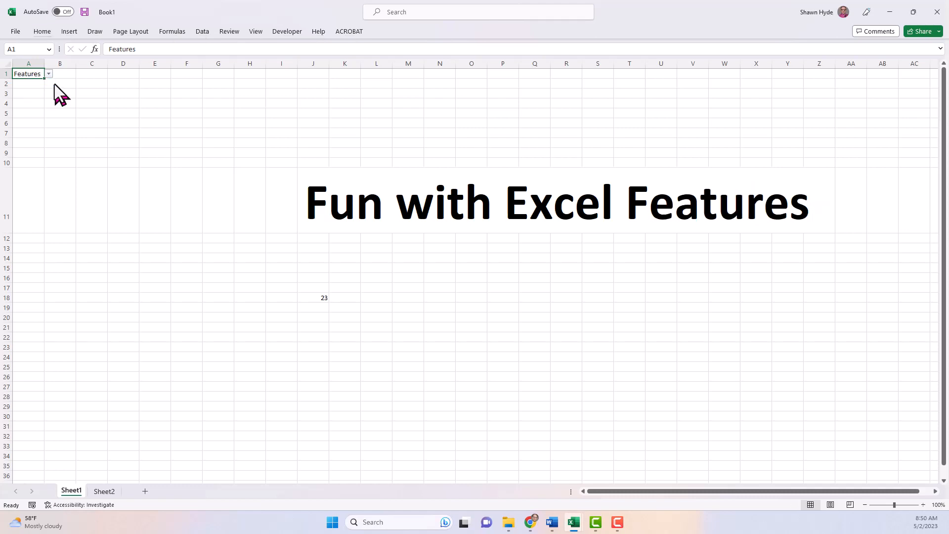
left_click(319, 297)
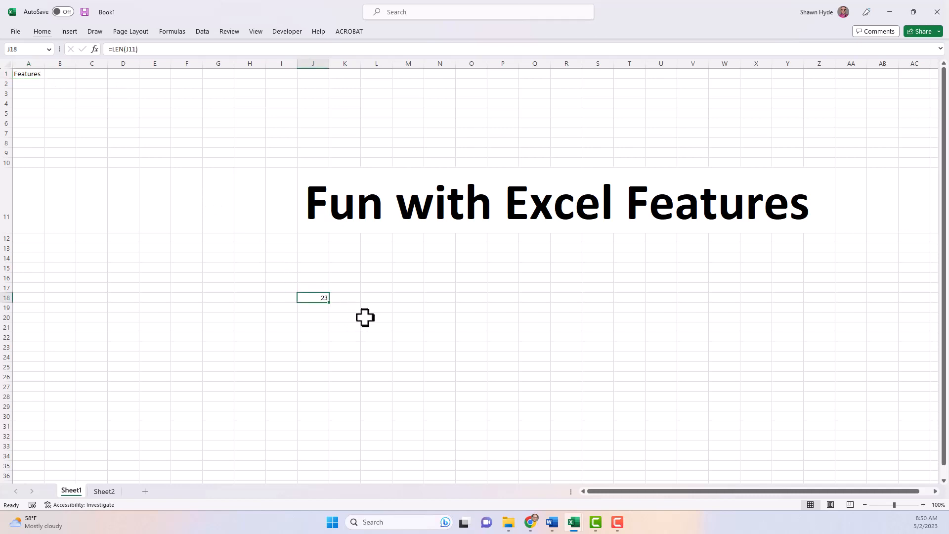
key("alt")
Step: Set J18's font size to 45, then clear its LEN formula
key("h")
key("f")
key("s")
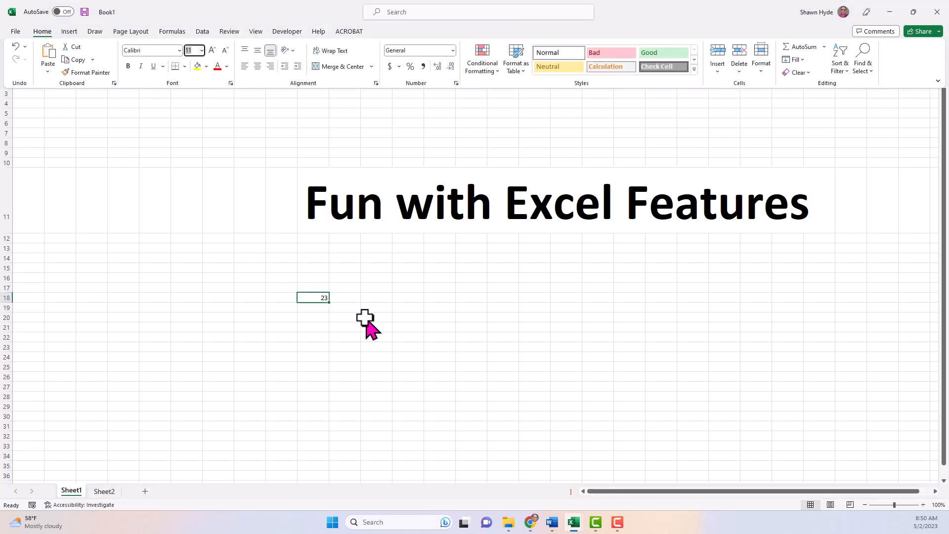
type("45")
key("Return")
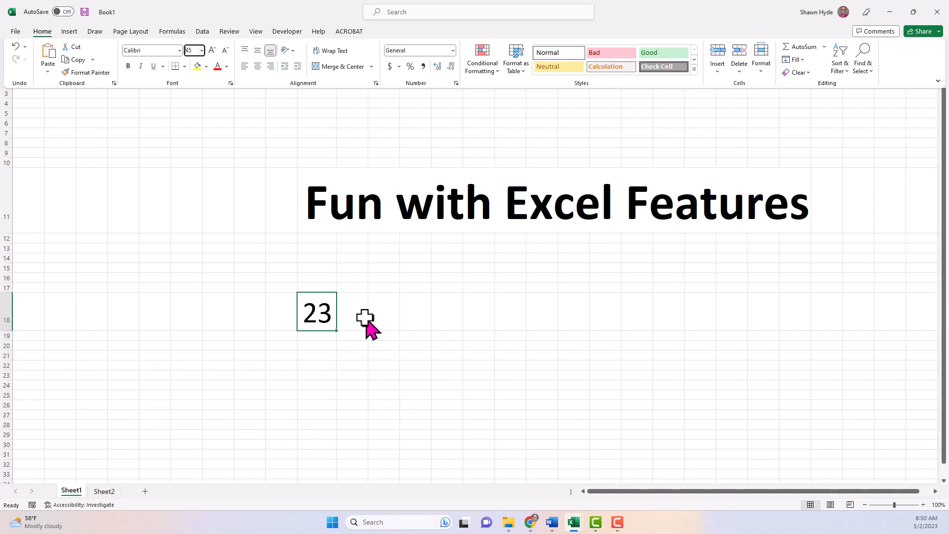
left_click(207, 238)
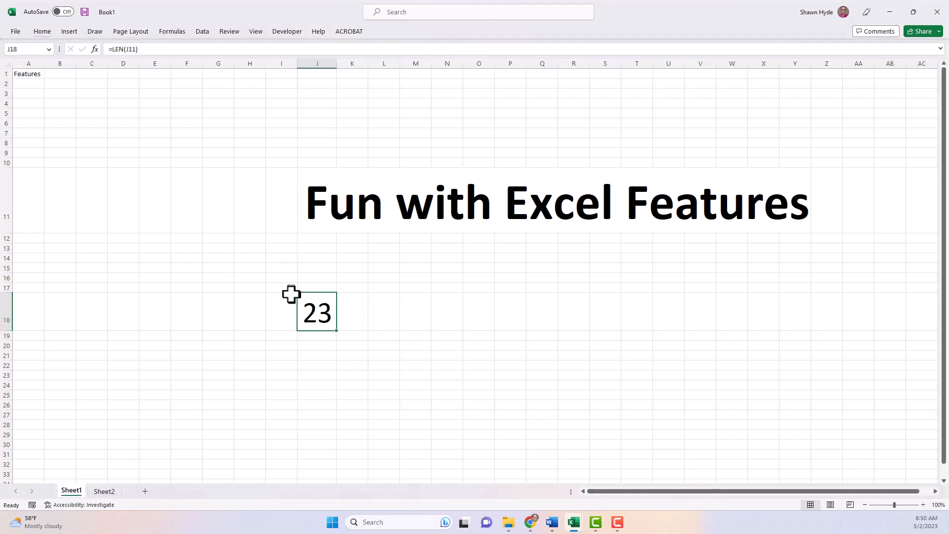
key("Delete")
Step: Enter =LOWER(J11) in J18 from the Text functions, showing 'fun with excel features'
left_click(95, 49)
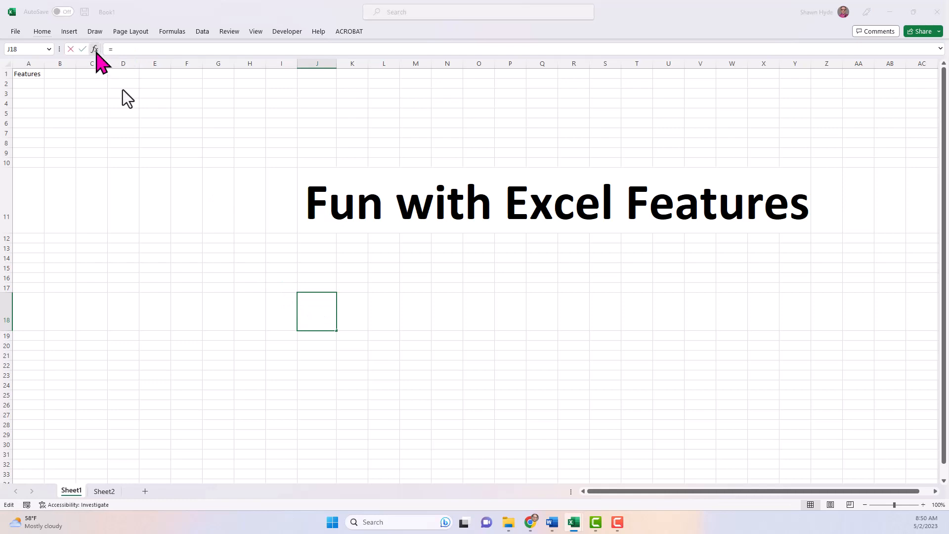
scroll(478, 342, "down", 2)
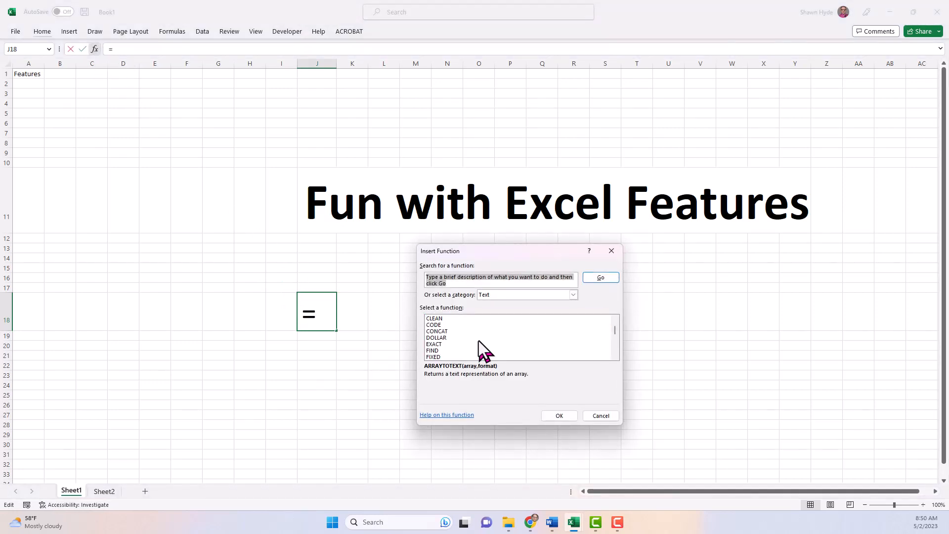
scroll(479, 341, "down", 2)
left_click(445, 338)
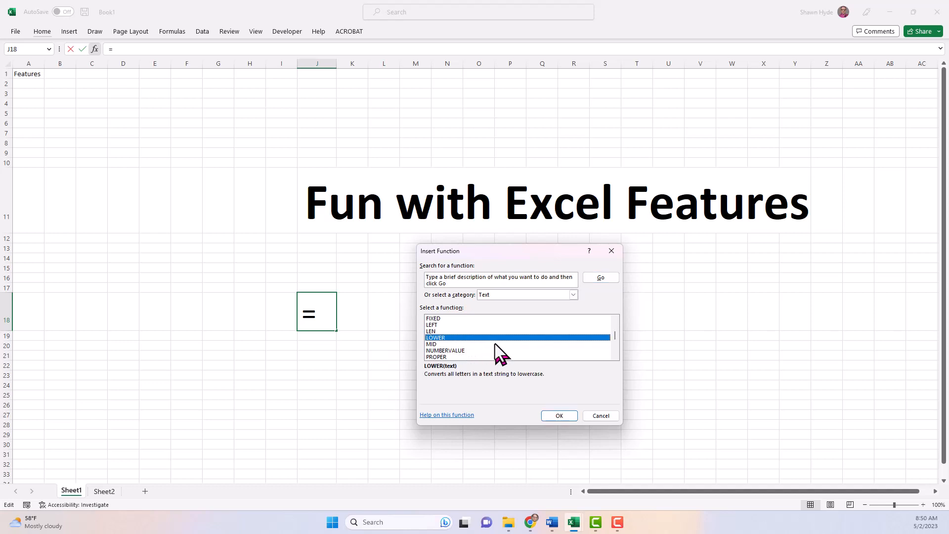
key("Return")
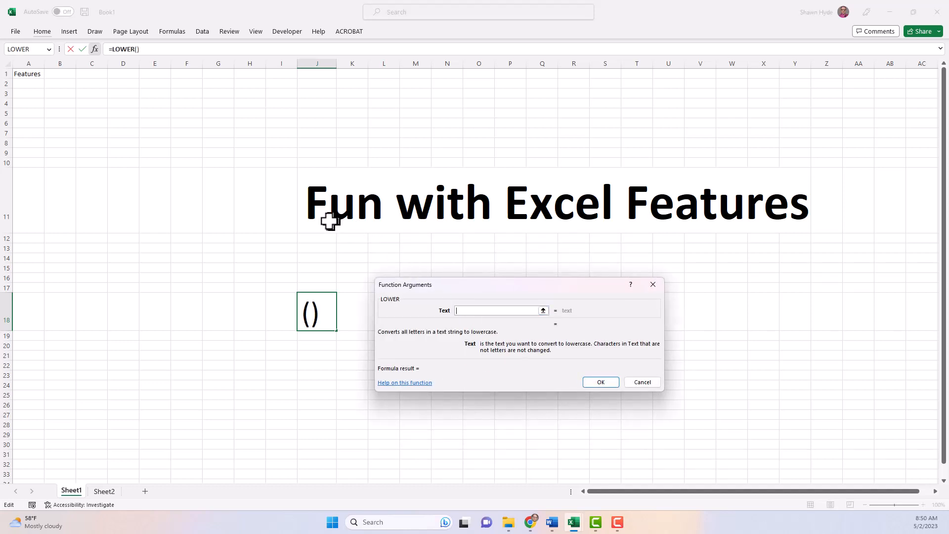
left_click(319, 208)
key("Return")
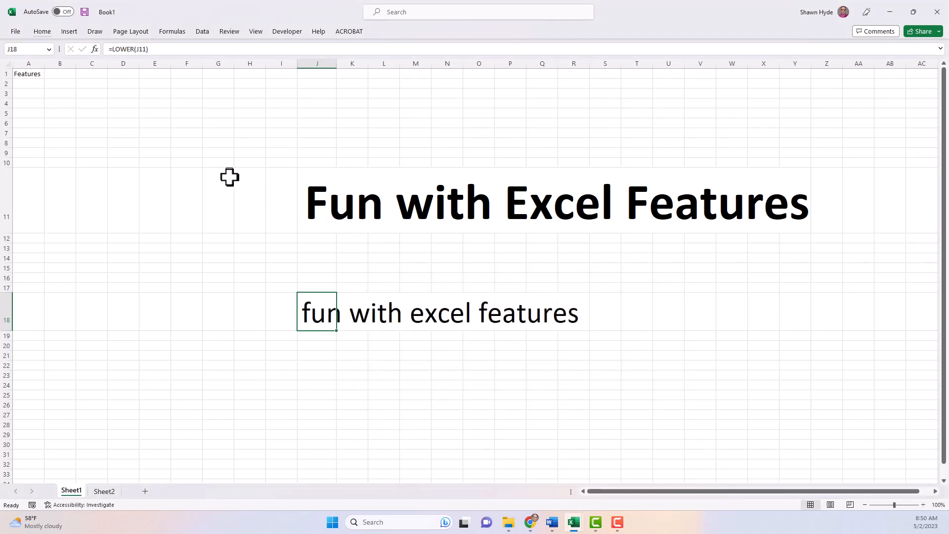
Step: Enter =UPPER(J11) in J18 to show 'FUN WITH EXCEL FEATURES'
type("=upp")
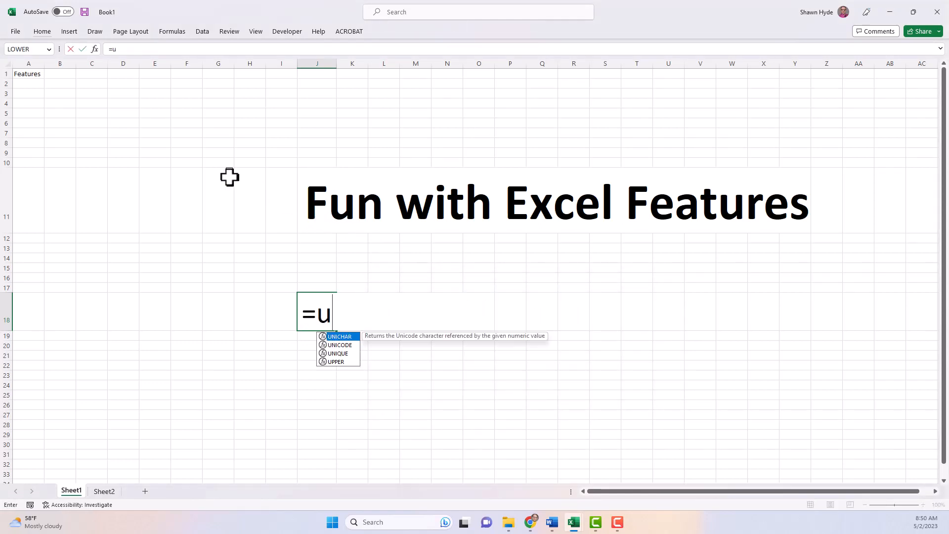
key("Tab")
key("Up")
key("Up")
key("Up")
key("Up")
key("Up")
key("Up")
key("Up")
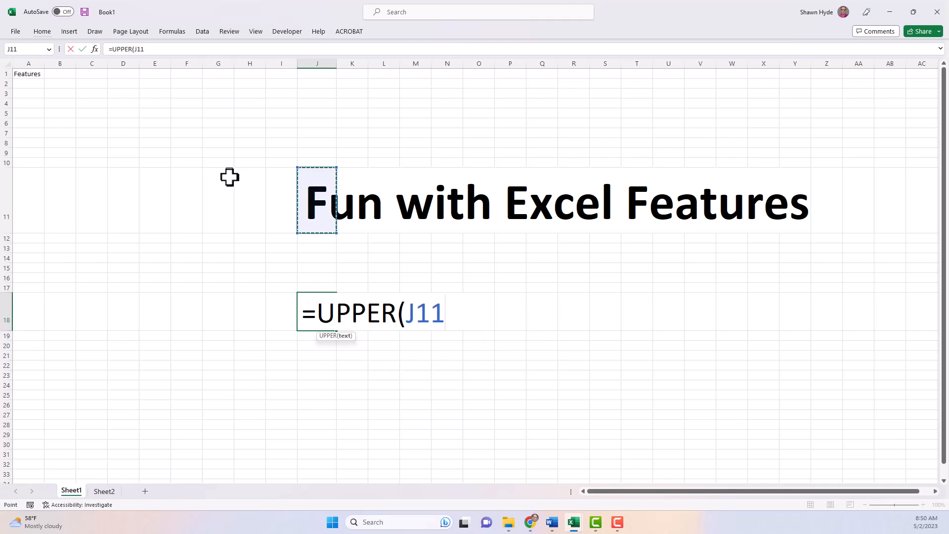
type(")")
key("Return")
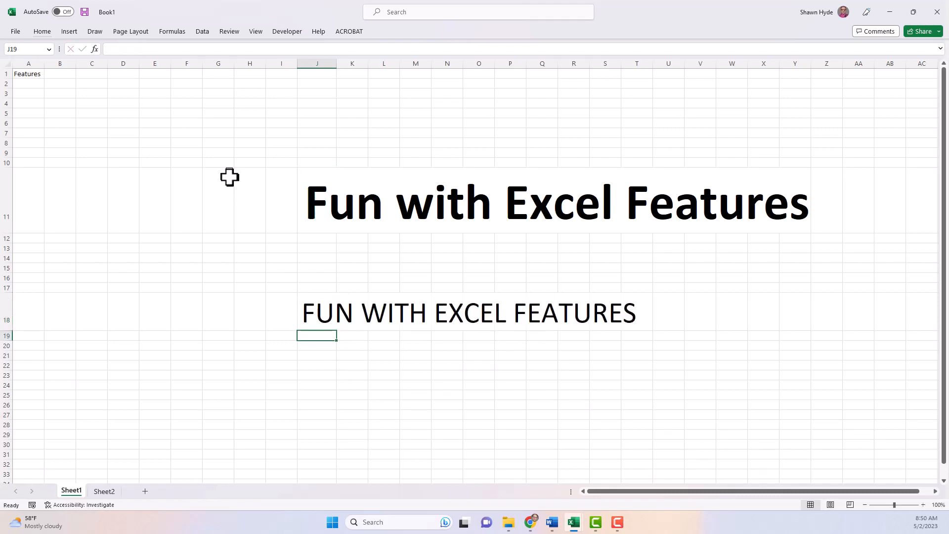
key("Up")
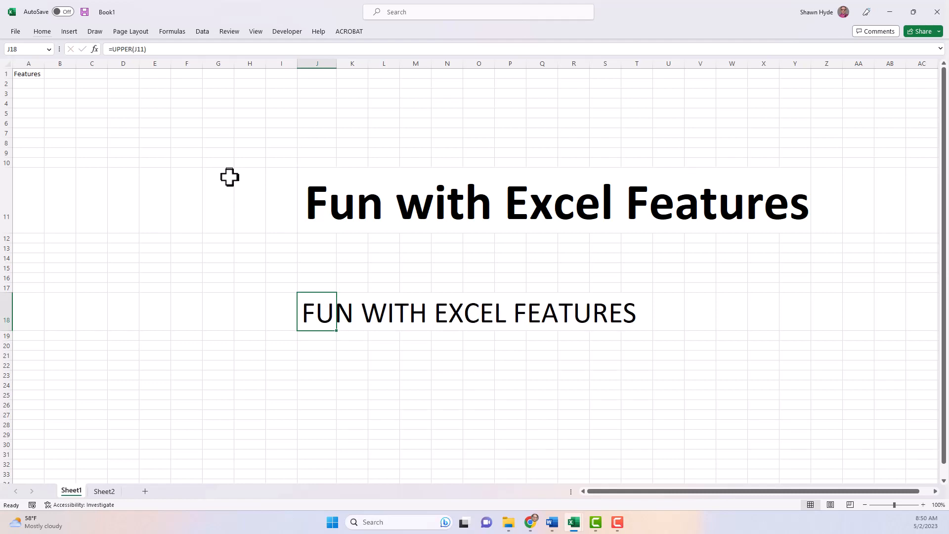
key("Down")
key("Down")
key("Up")
key("Up")
Step: Copy J18's formatting to J21 with Paste Special formats
key("ctrl+c")
key("Down")
key("Down")
key("Down")
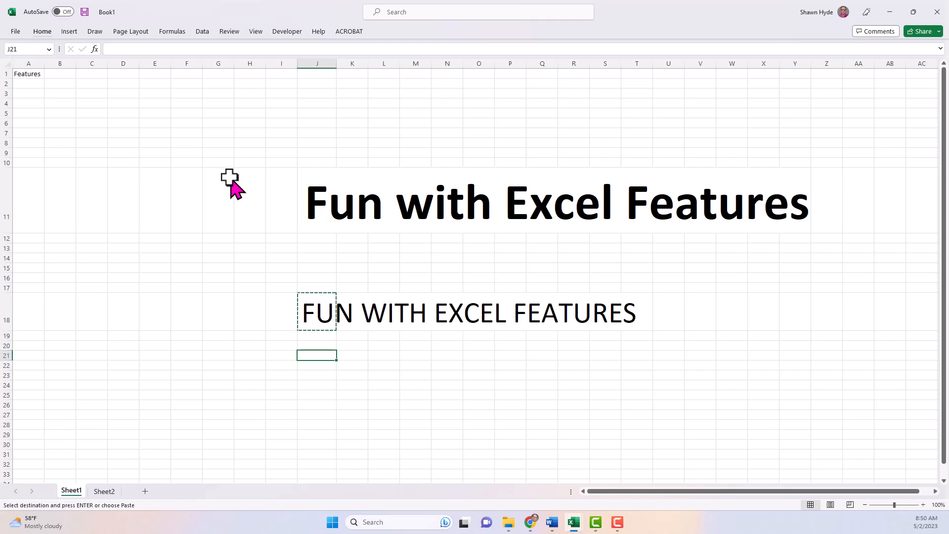
key("ctrl+alt+v")
key("t")
key("Return")
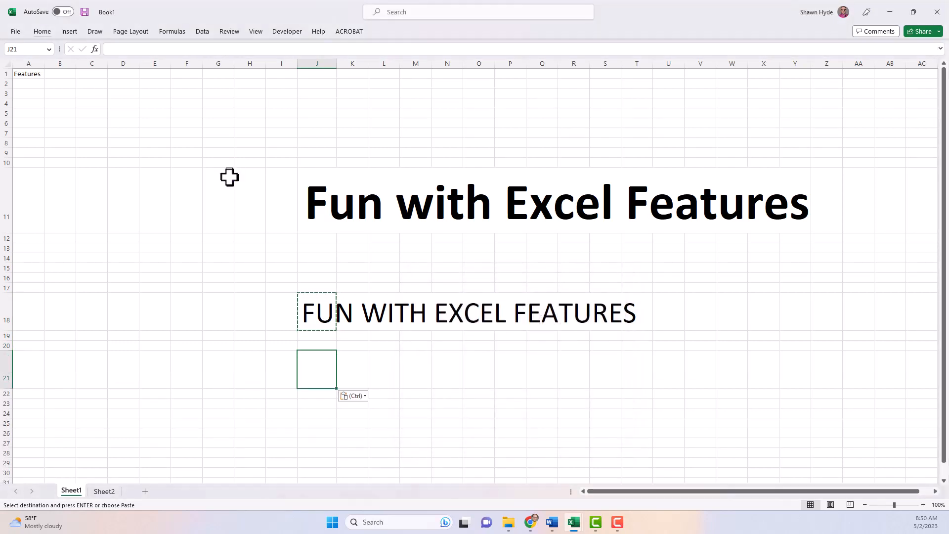
Step: Enter =PROPER(J18) in J21, showing 'Fun With Excel Features'
type("=")
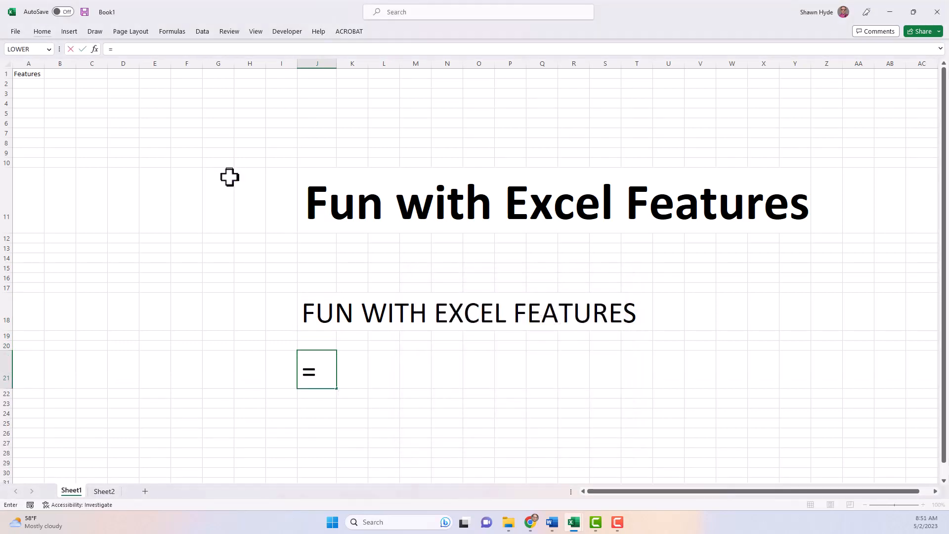
type("pro")
key("Down")
key("Down")
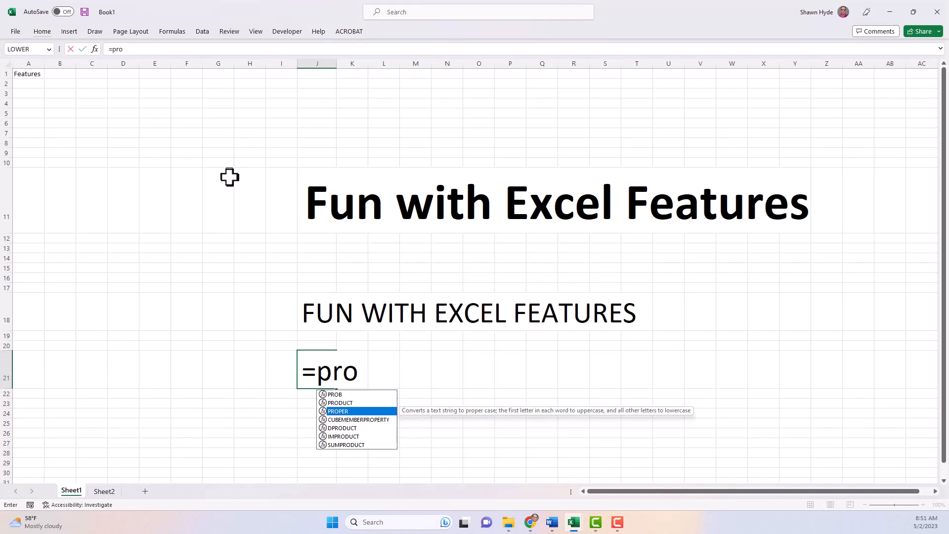
key("Tab")
key("Up")
key("Up")
key("Up")
type(")")
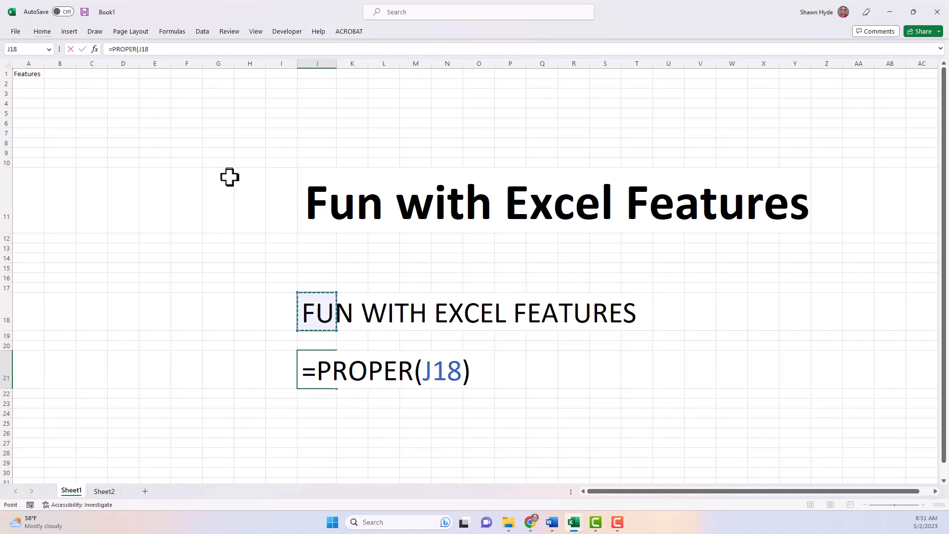
key("Return")
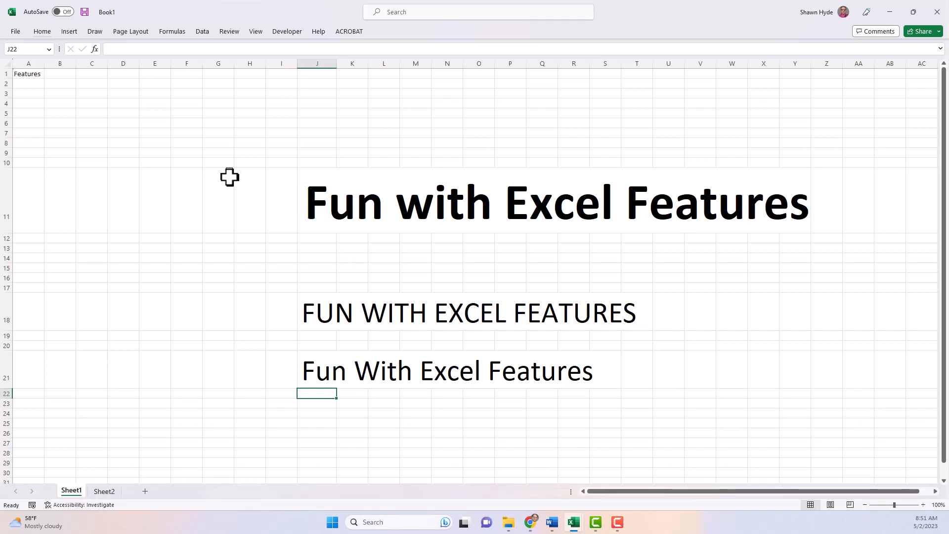
Step: Review J18's UPPER function arguments, then clear J18
key("Up")
key("Up")
key("Up")
key("Up")
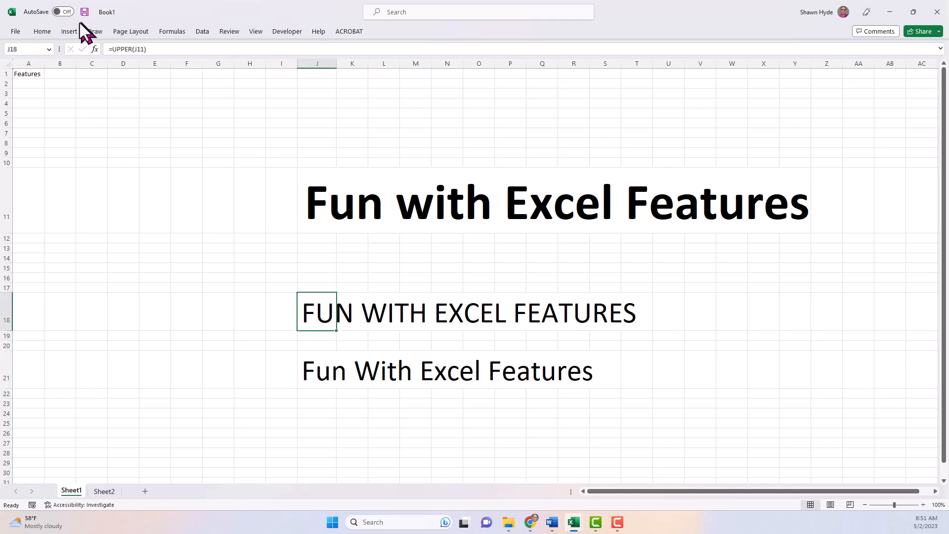
left_click(94, 49)
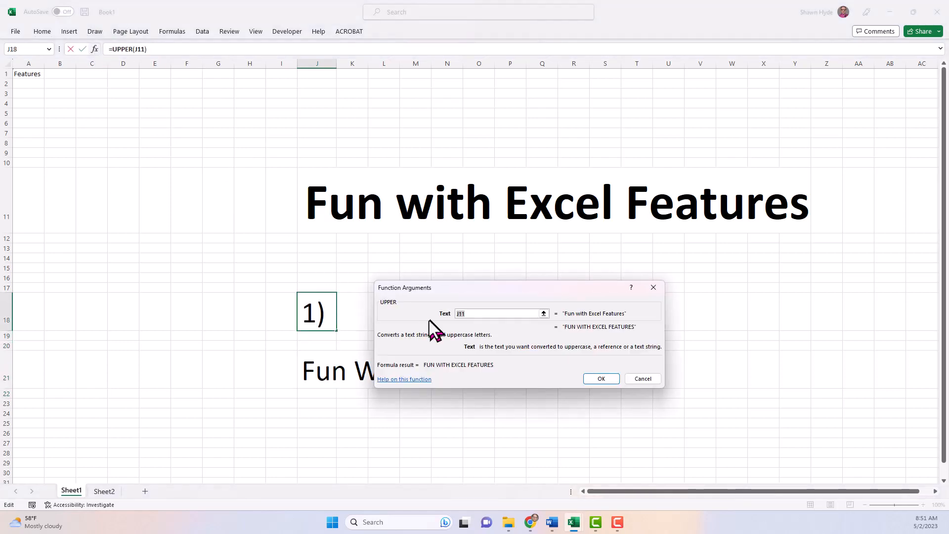
key("Return")
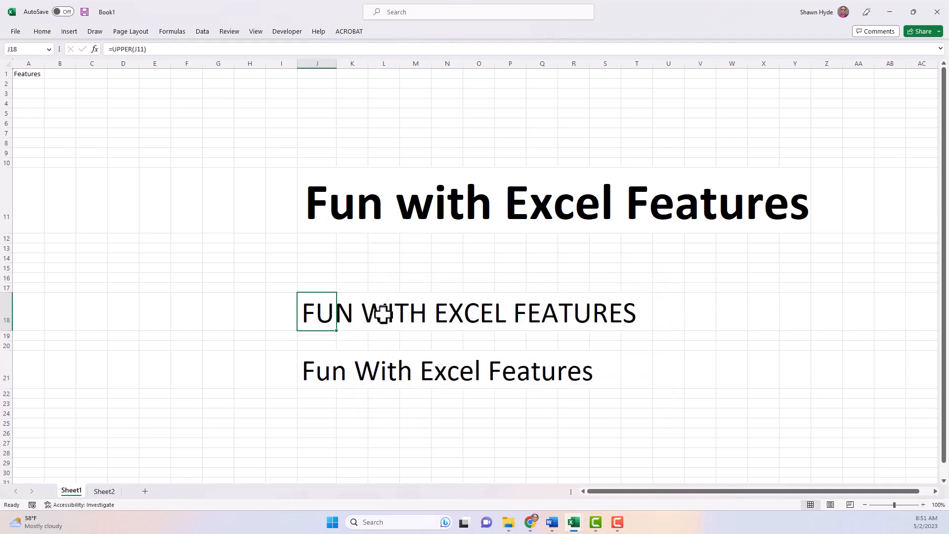
key("Delete")
key("Up")
key("Up")
key("Up")
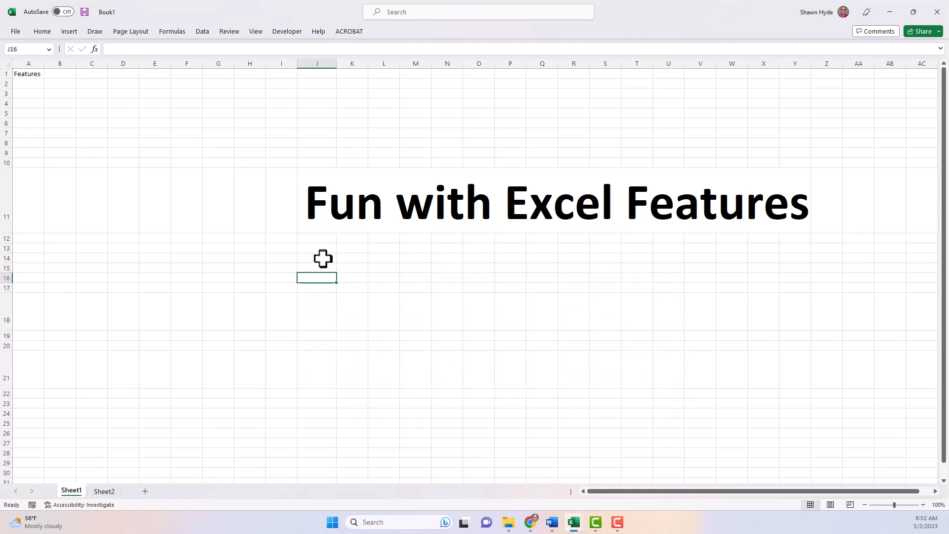
Step: Enter .056 in J21 and show it with one more decimal place
key("Down")
key("Down")
key("Down")
key("Down")
key("Down")
key("Down")
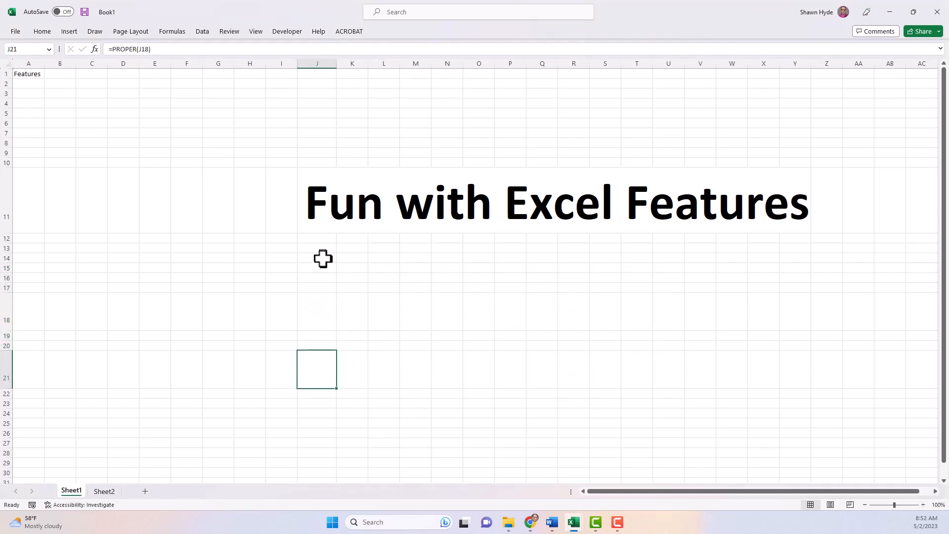
type(".056")
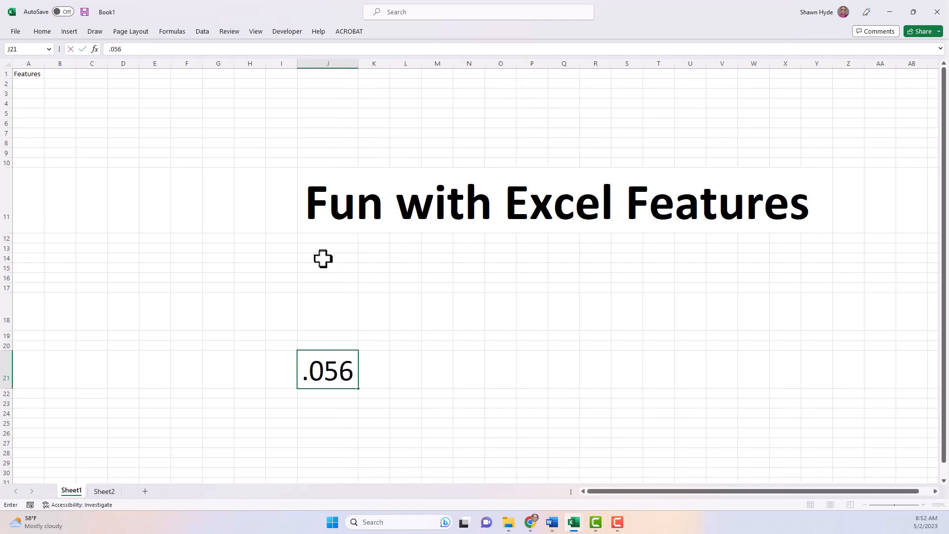
key("Return")
key("Up")
key("alt+h")
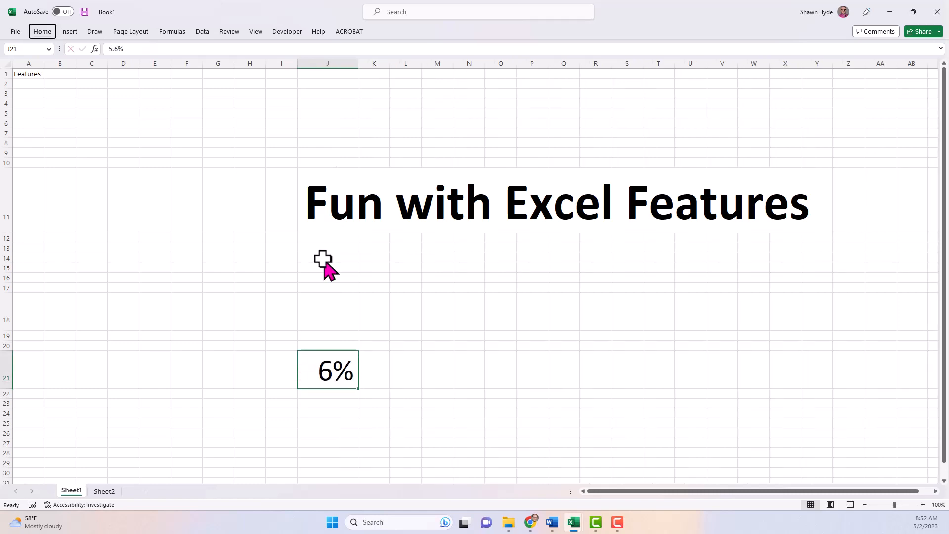
key("0")
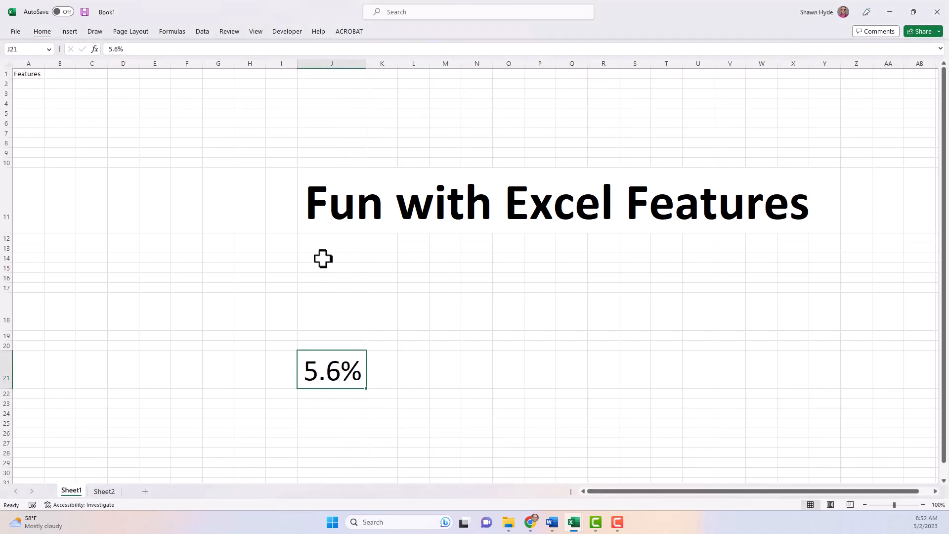
Step: Enter the text 'I am using a' in J18
key("Up")
key("Up")
key("Up")
type("=")
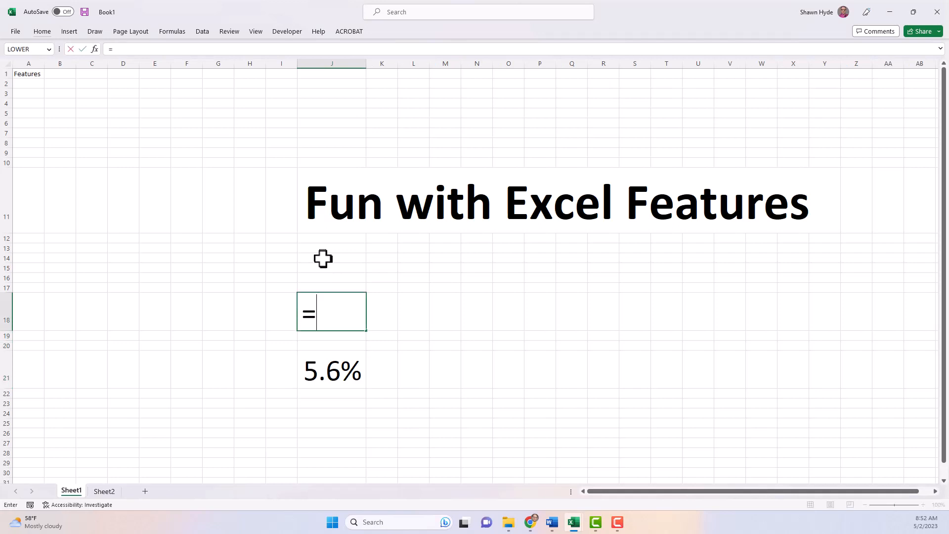
key("Down")
key("Down")
key("Down")
key("Escape")
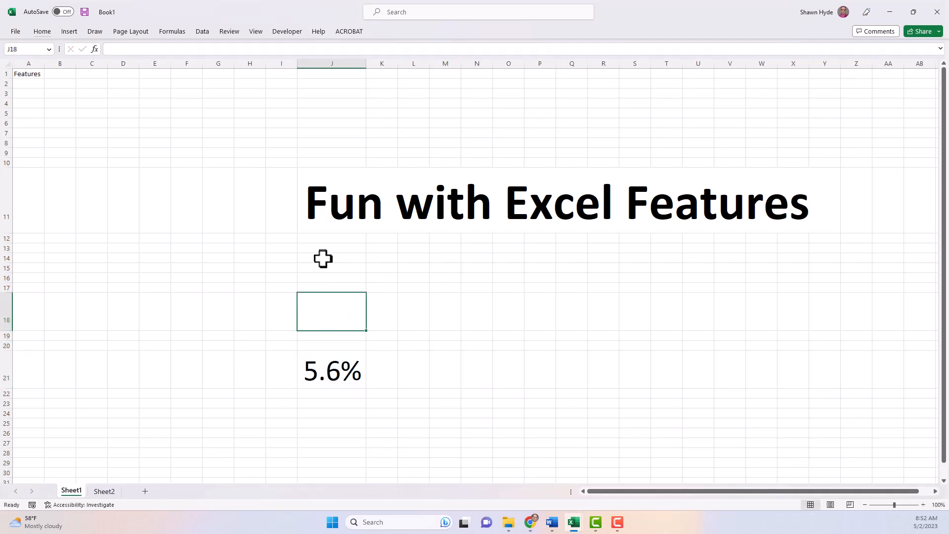
type("=")
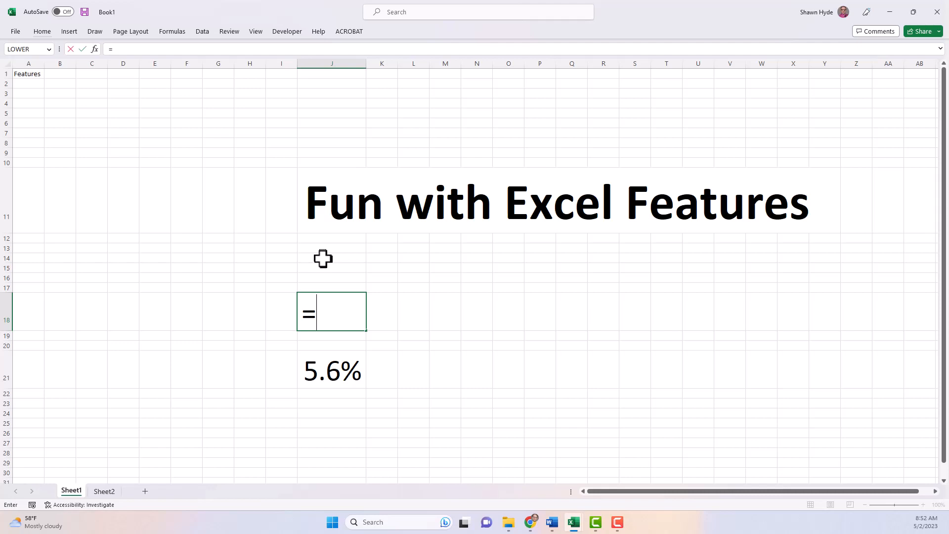
key("Escape")
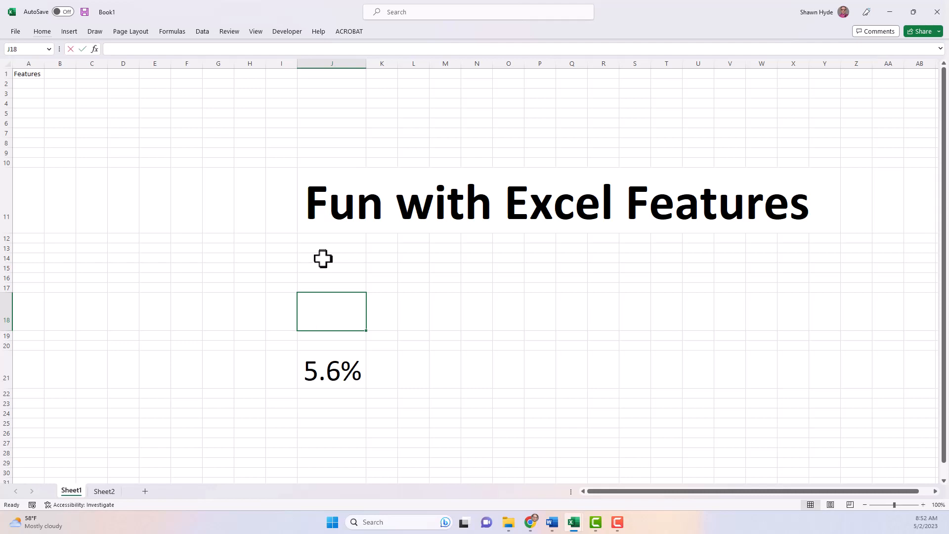
type("I am using a")
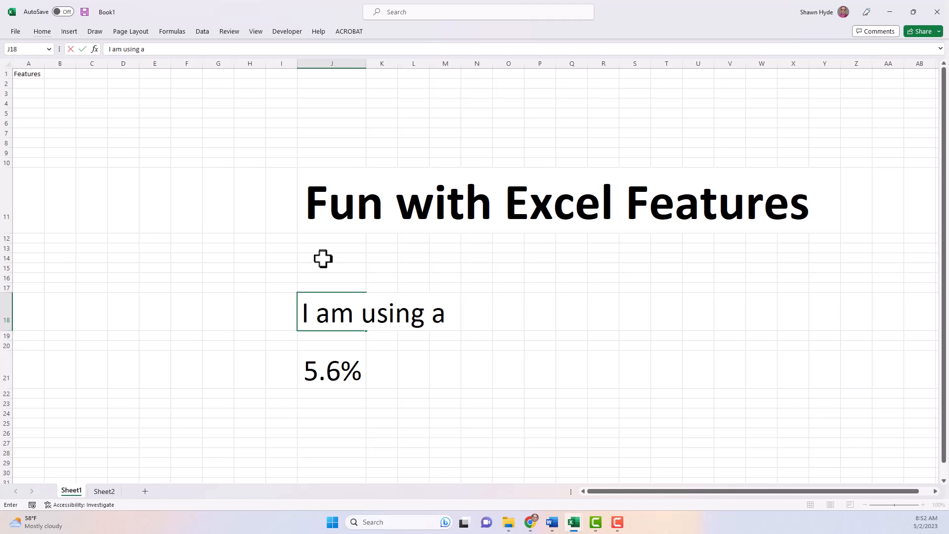
key("Return")
Step: Turn J18 into the formula ="I am using a "&J21&" rate."
key("Up")
key("F2")
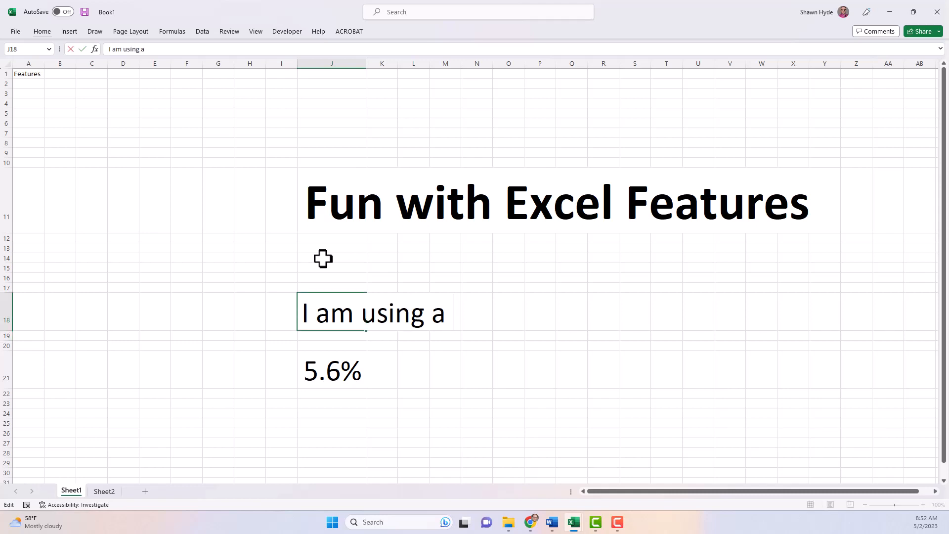
key("Home")
type("=\"")
key("End")
type("\"")
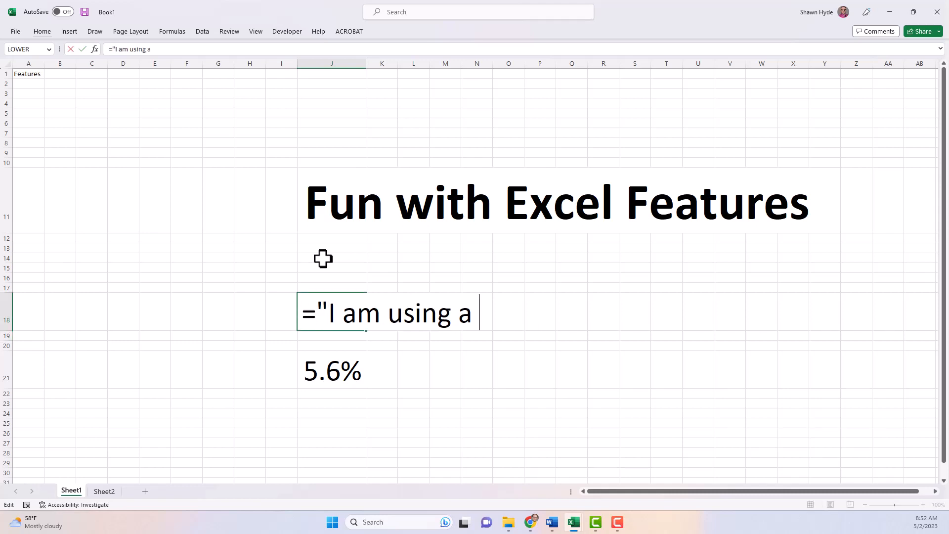
type("&")
left_click(320, 366)
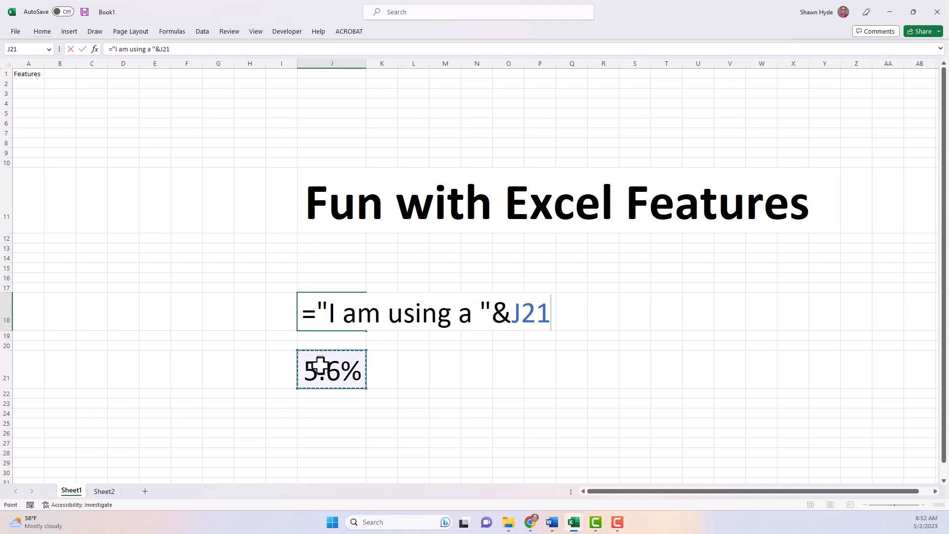
type("&\" rate")
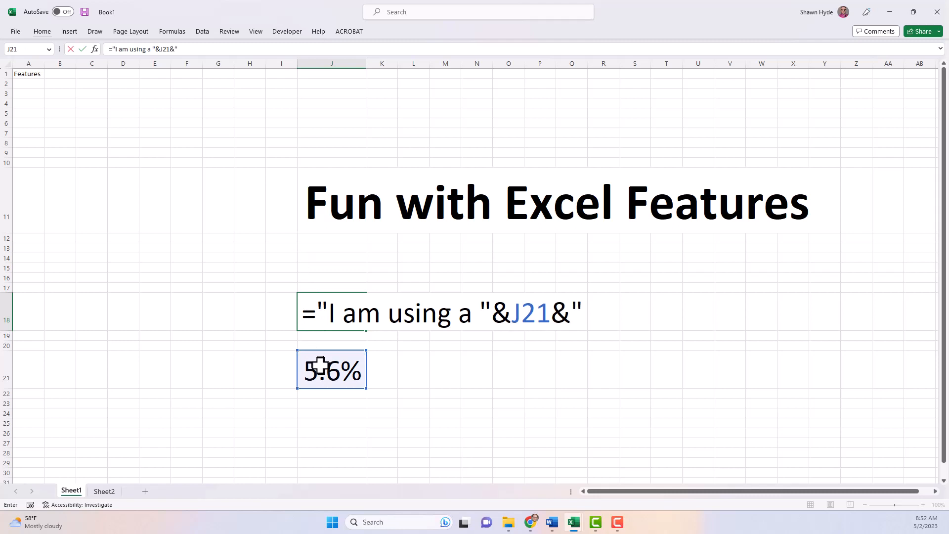
type(".")
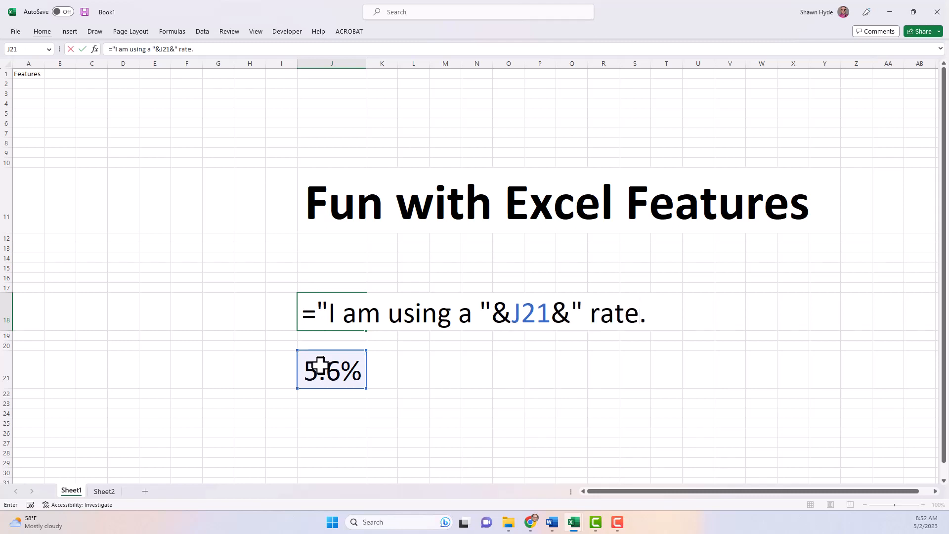
type("\"")
key("Return")
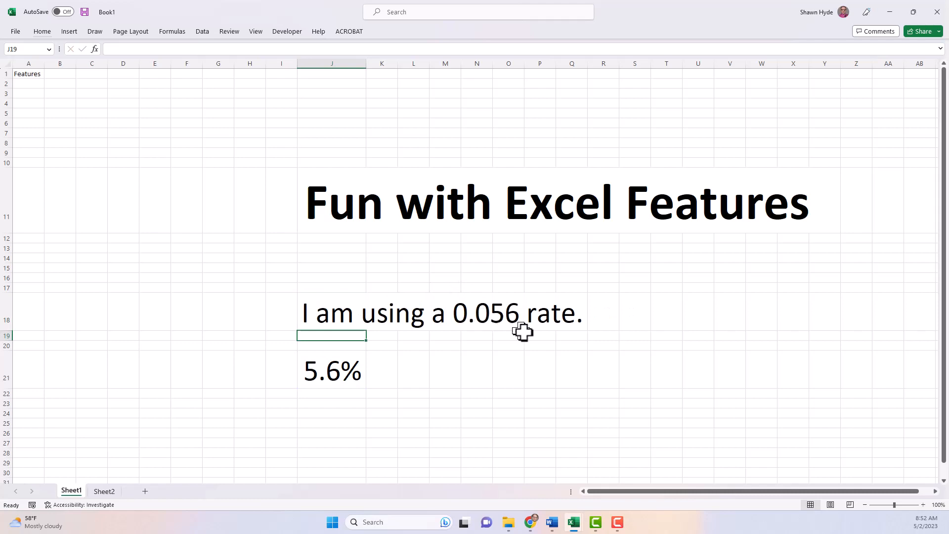
Step: Wrap J21 in J18's formula as TEXT(J21,"0.0%") so the sentence shows 5.6%
key("Up")
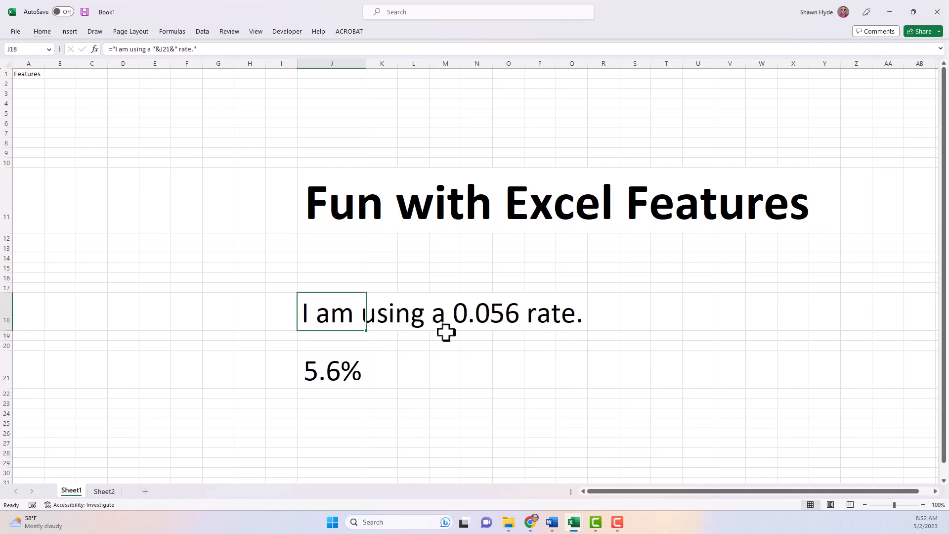
key("F2")
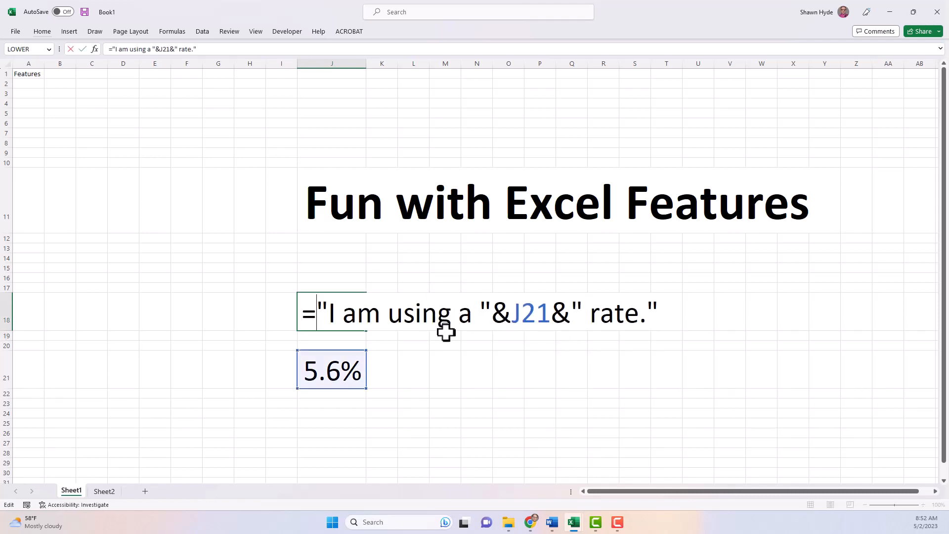
key("ctrl+Right")
key("ctrl+Right")
type("text")
key("Tab")
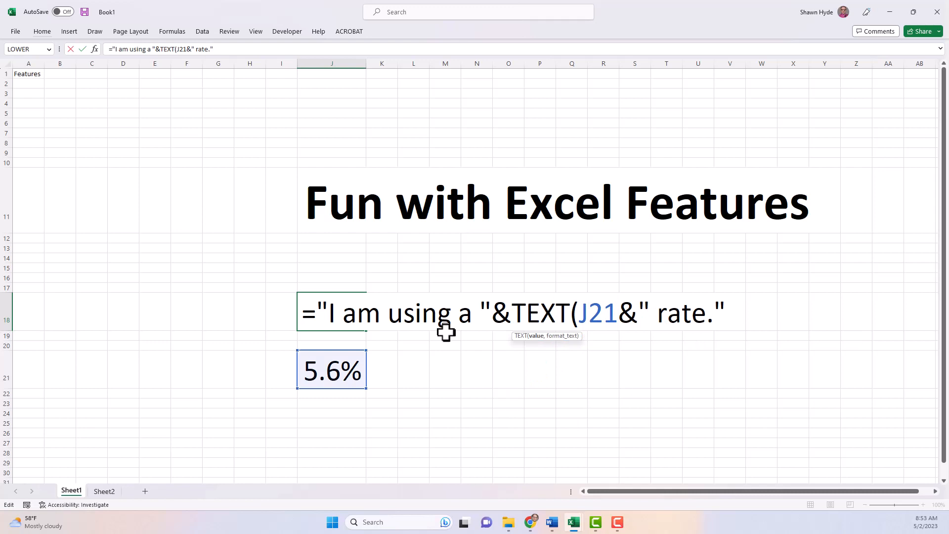
type(",")
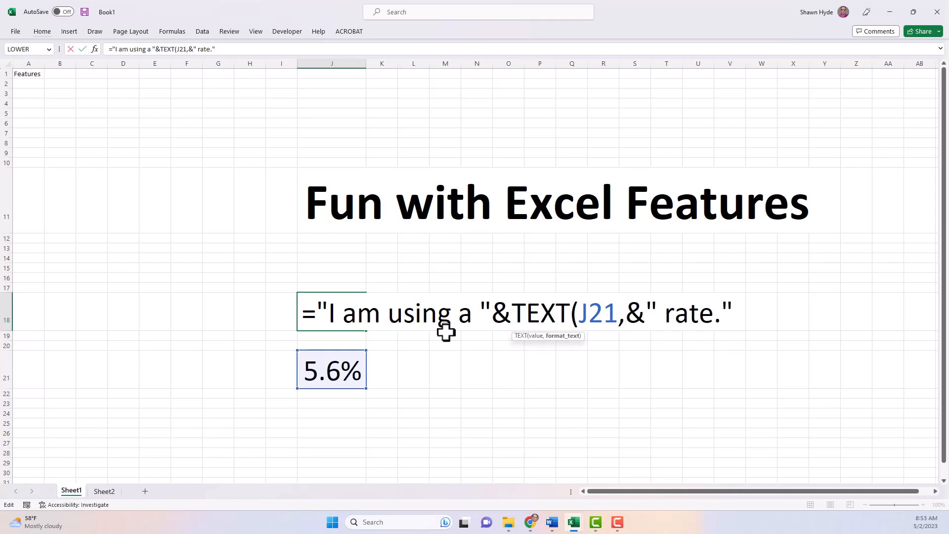
type("\"0.0%")
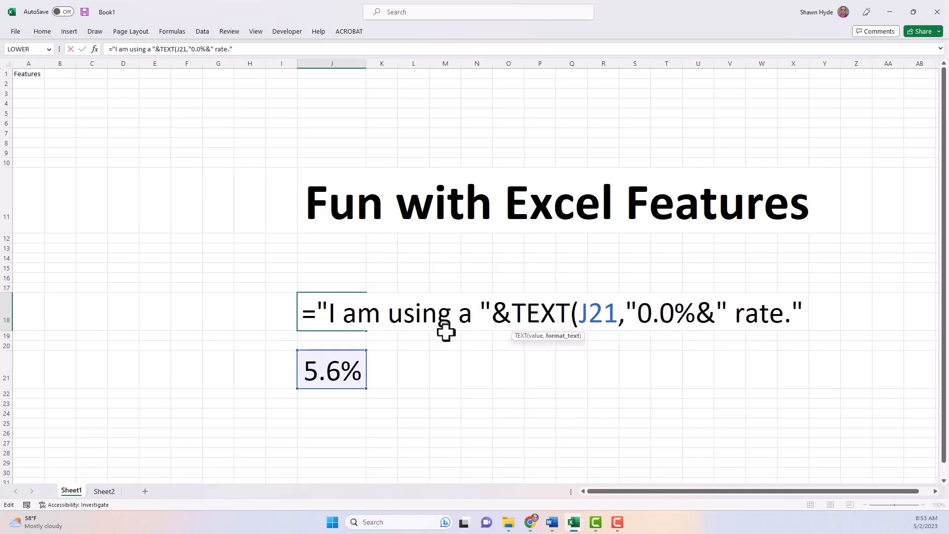
type("\")")
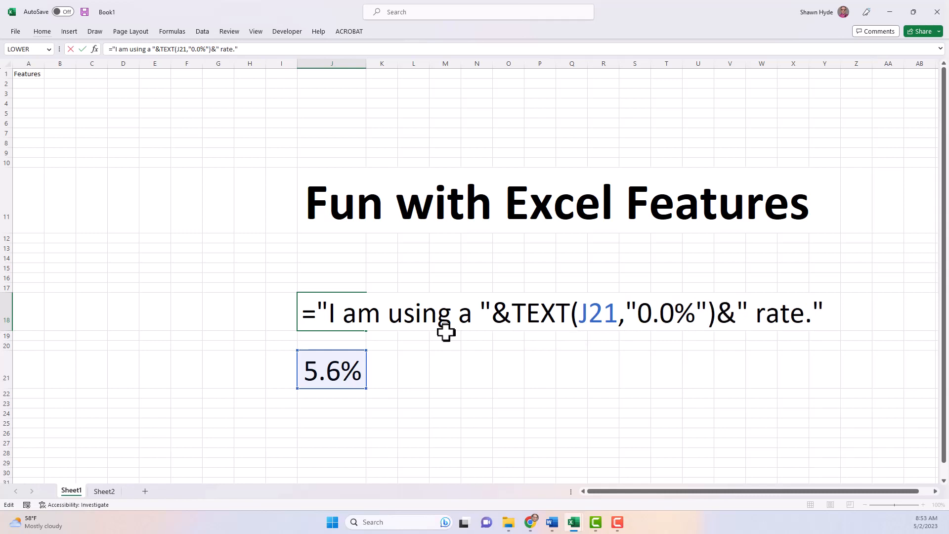
key("Return")
key("Down")
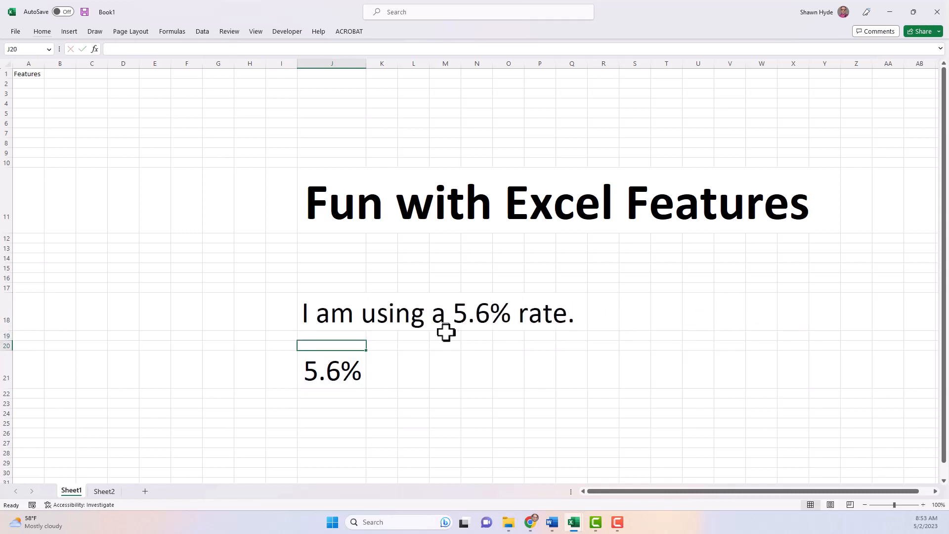
key("Up")
key("Up")
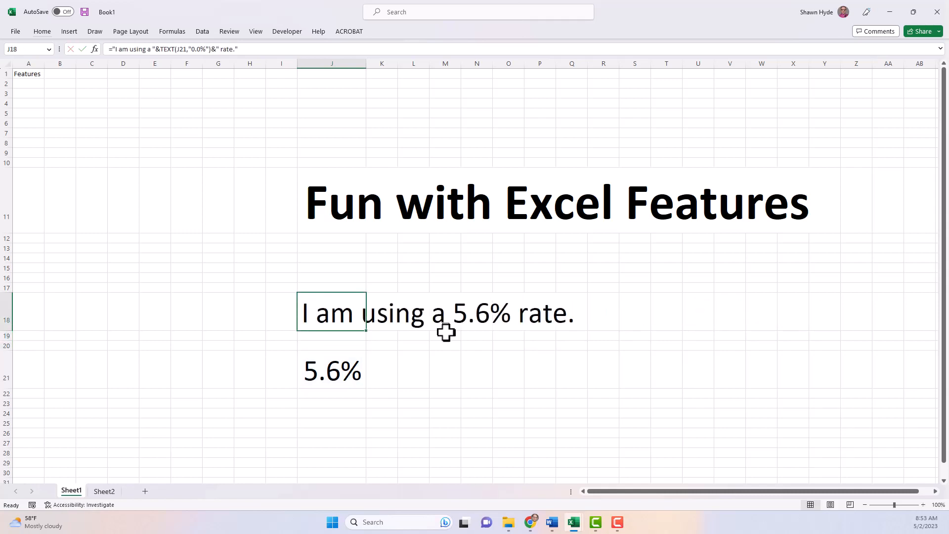
key("Down")
key("Down")
key("Down")
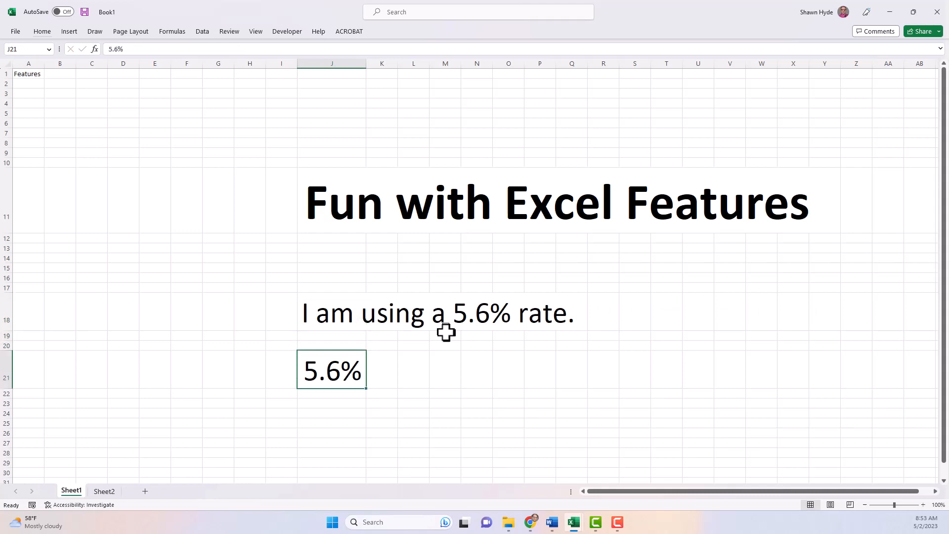
Step: Enter 6.8 in J21, then display J18's TEXT formula for editing
type("6.8")
key("Return")
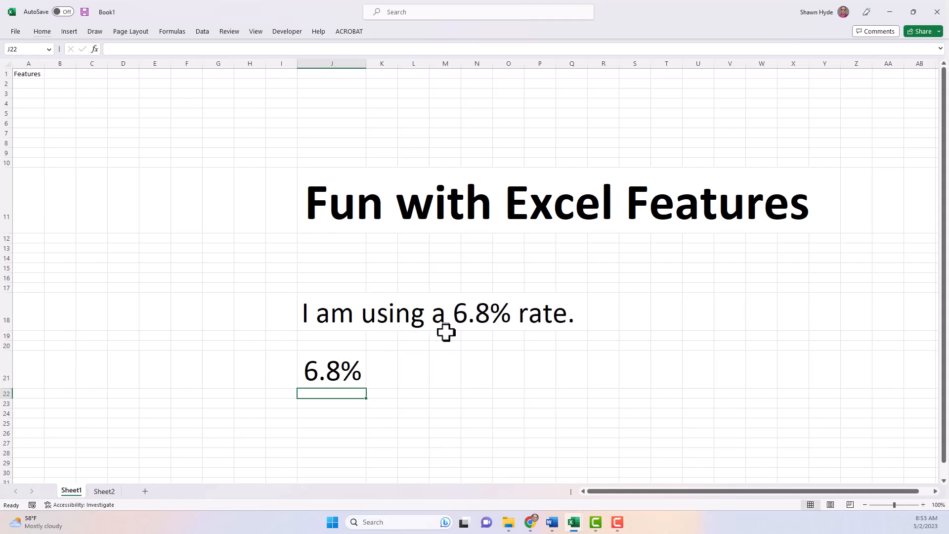
key("Up")
key("Up")
key("Up")
key("Up")
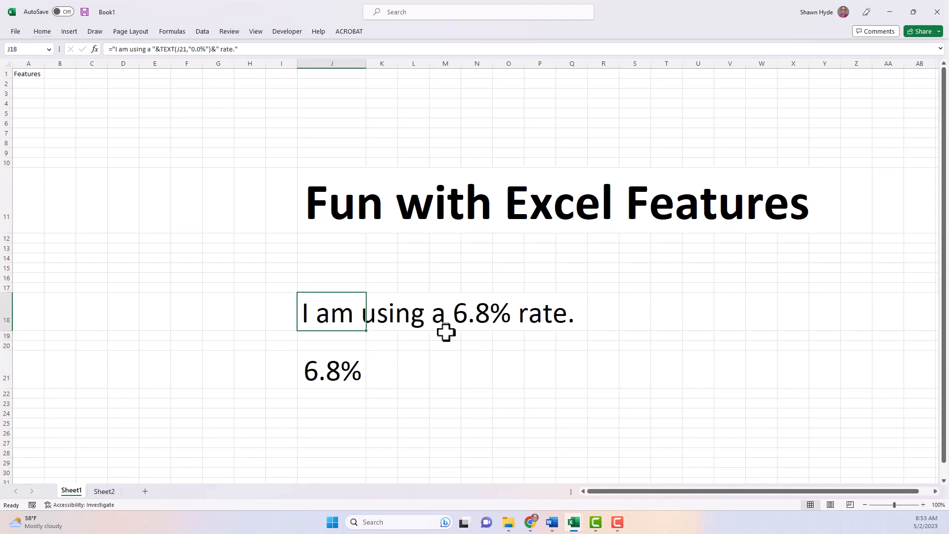
key("F2")
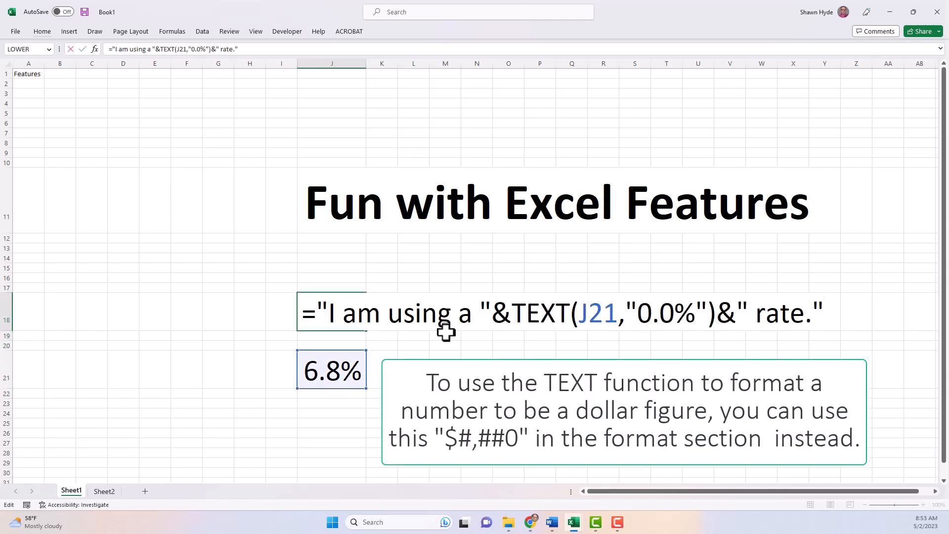